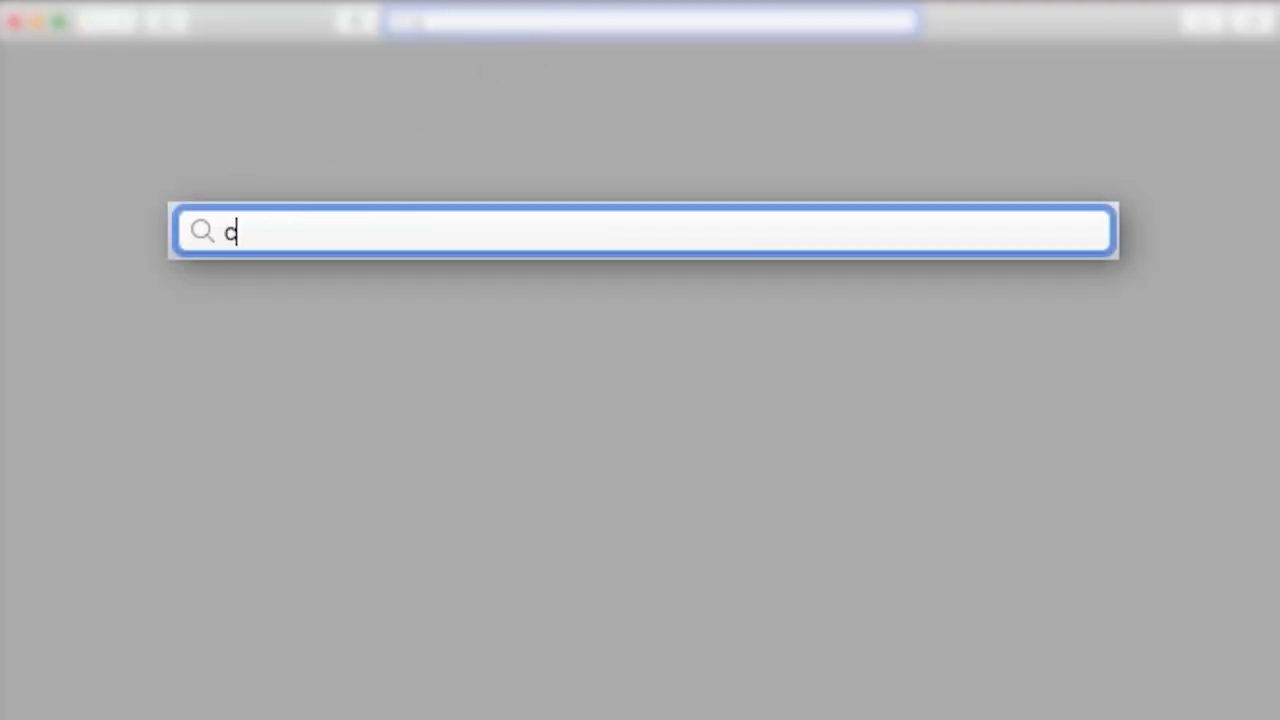
Enter canon.us/account in Safari's address bar.
{"action": "type", "text": ".us/"}
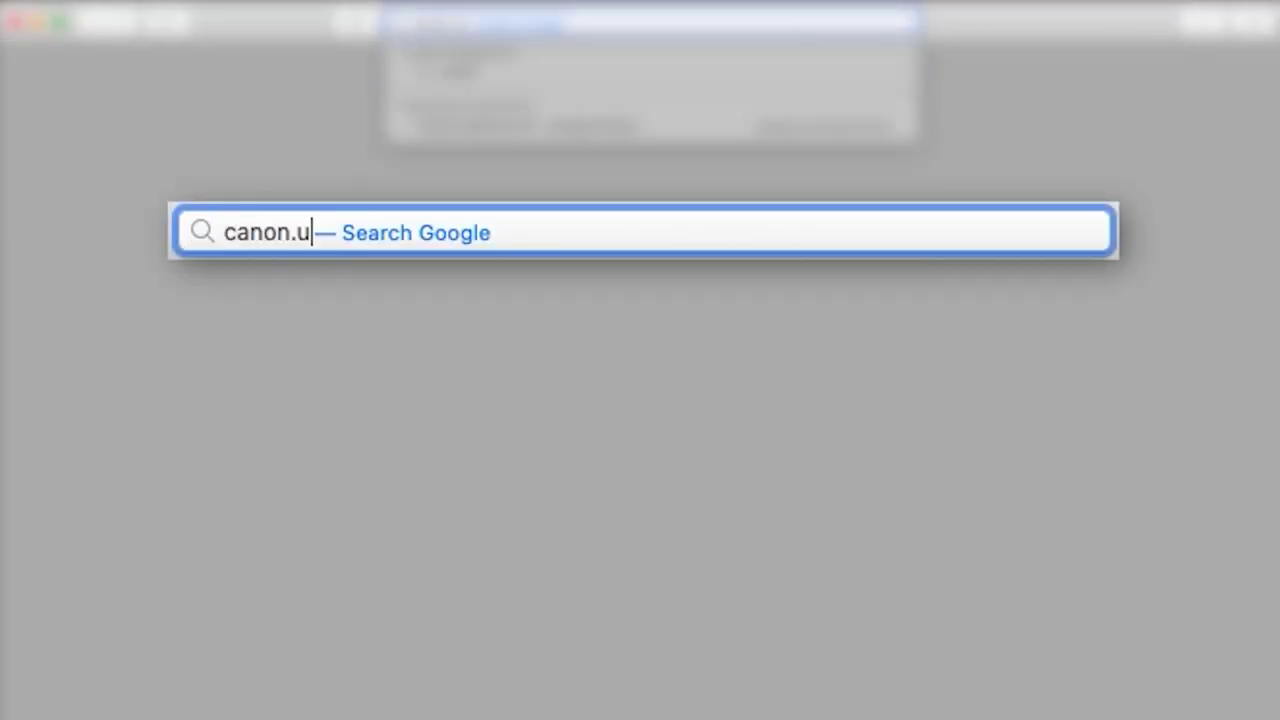
{"action": "type", "text": "account"}
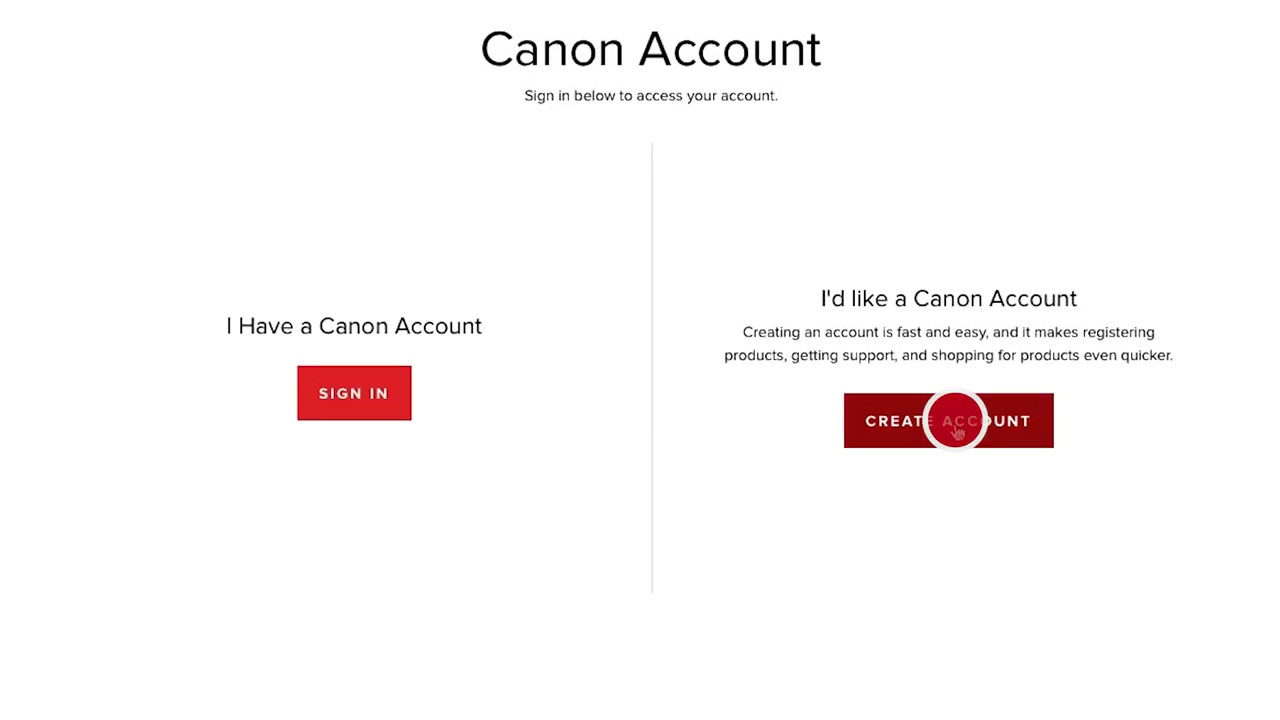
Fill in the user's first name, last name and e-mail address on the Create an Account form.
{"action": "scroll", "coordinate": [1220, 471], "scroll_direction": "down", "scroll_amount": 2}
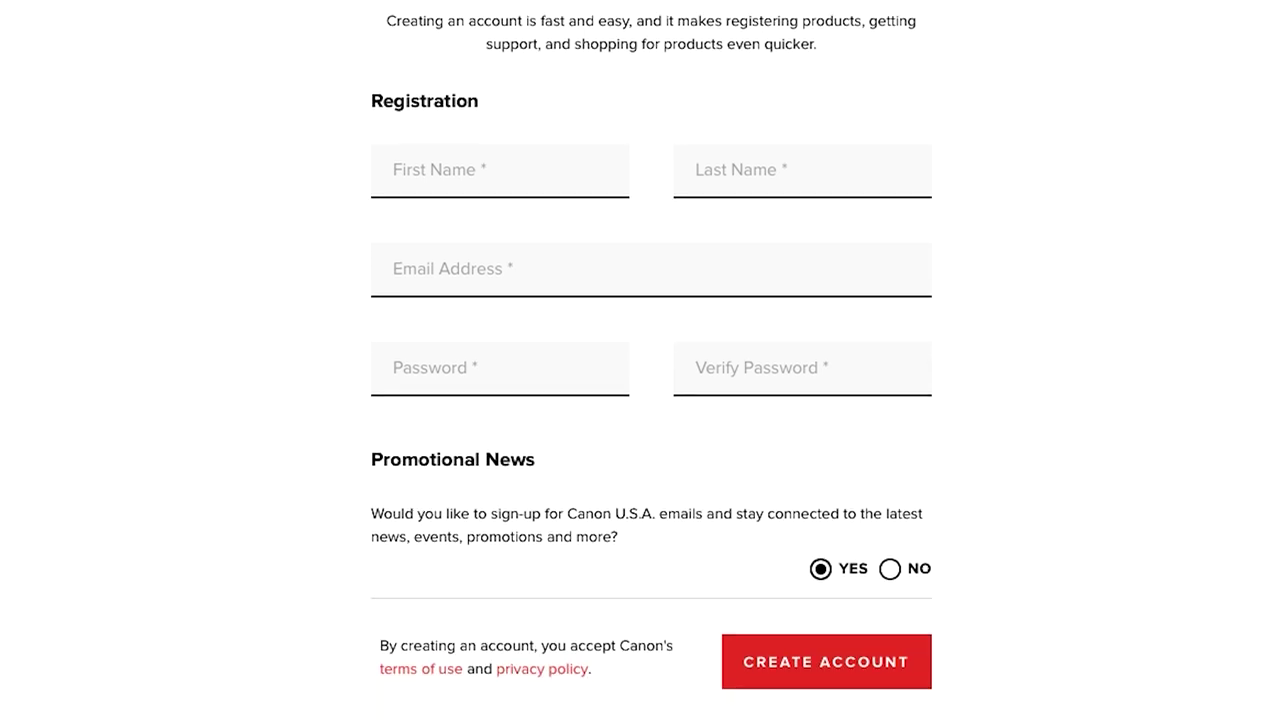
{"action": "left_click", "coordinate": [466, 171]}
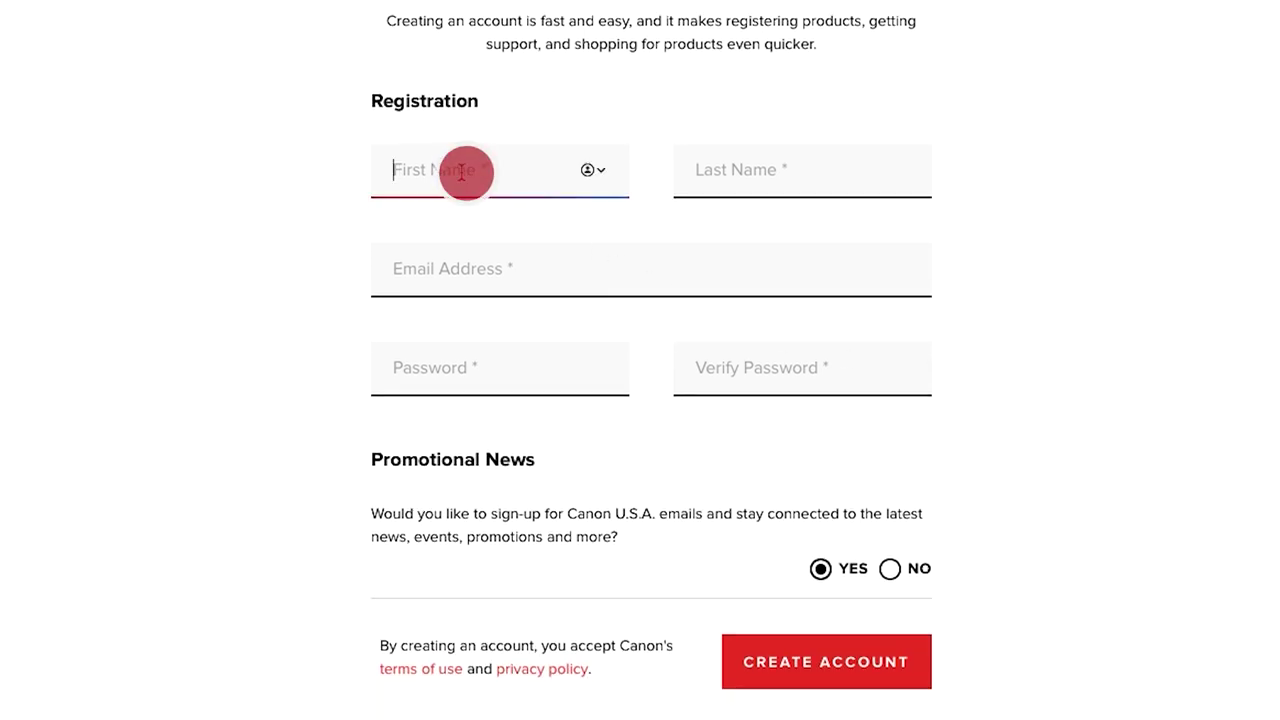
{"action": "type", "text": "Joe"}
{"action": "left_click", "coordinate": [780, 171]}
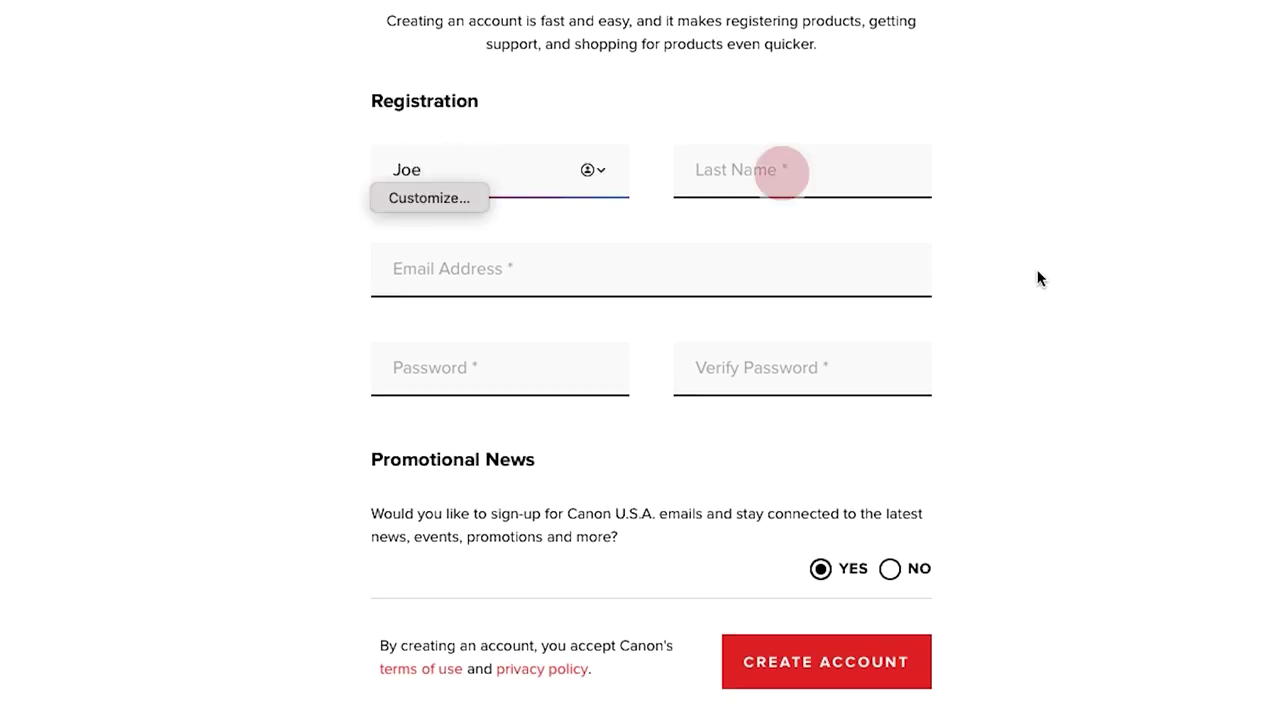
{"action": "type", "text": "Canon"}
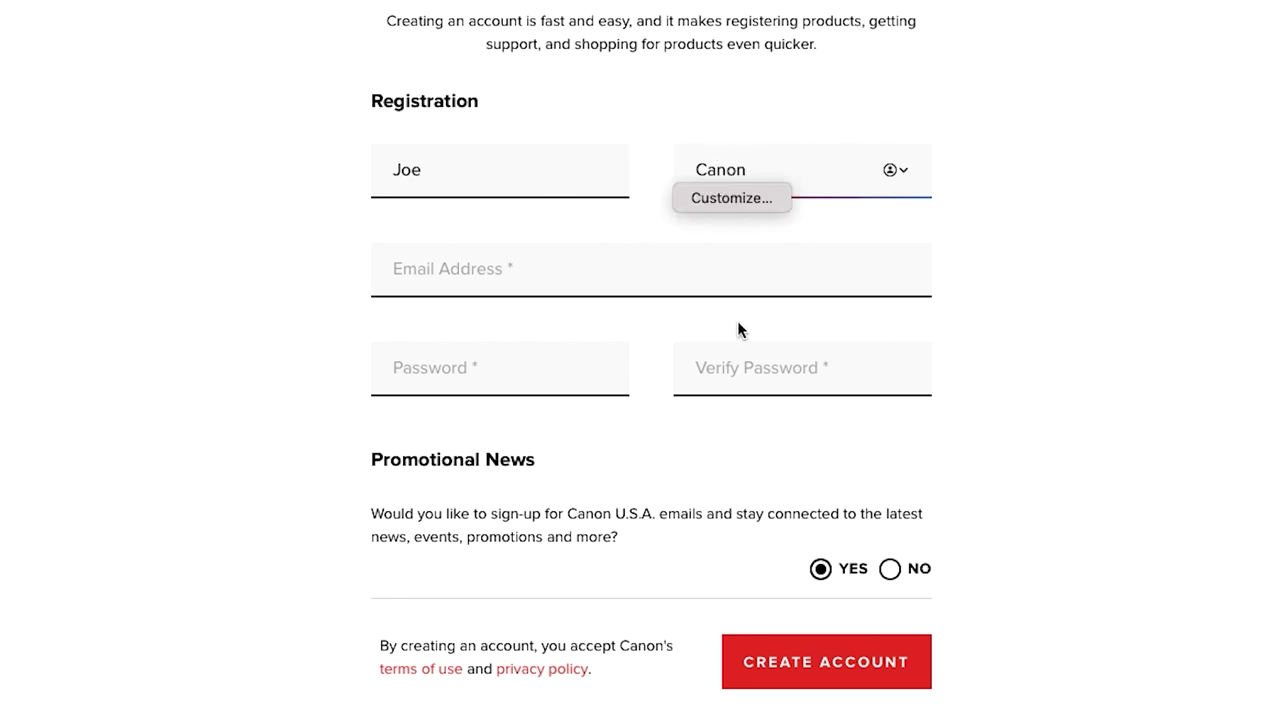
{"action": "left_click", "coordinate": [500, 268]}
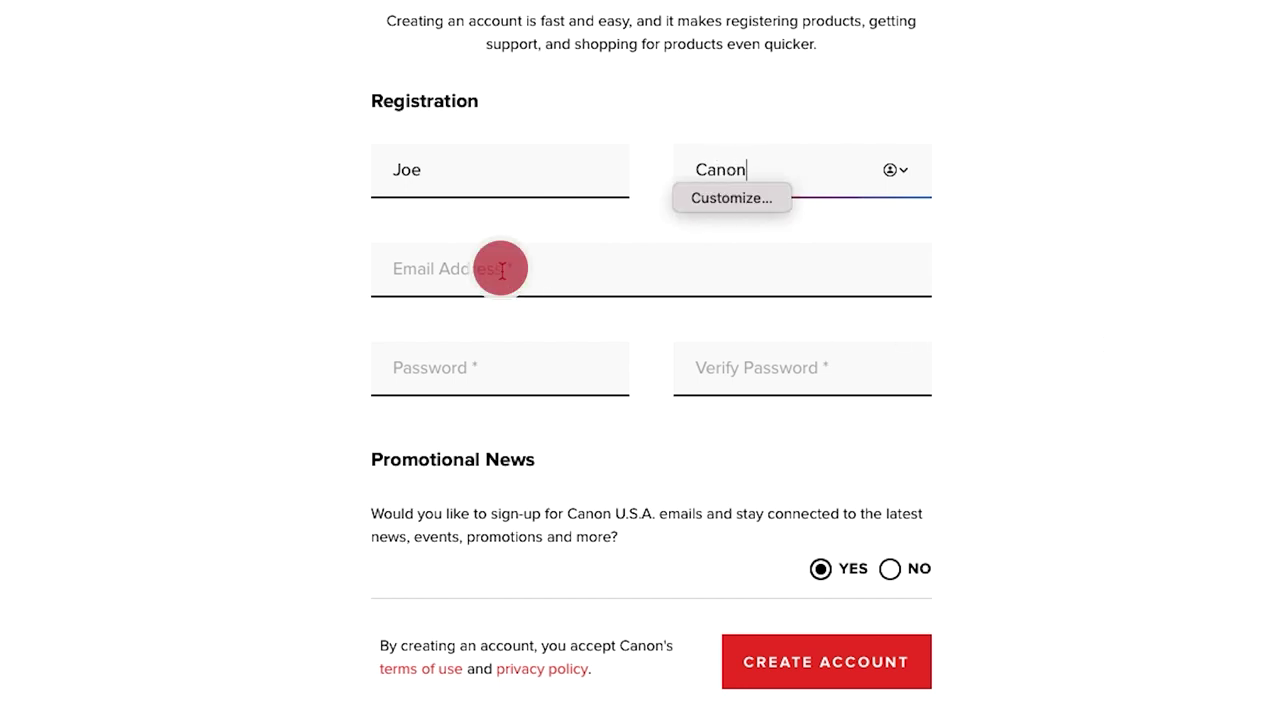
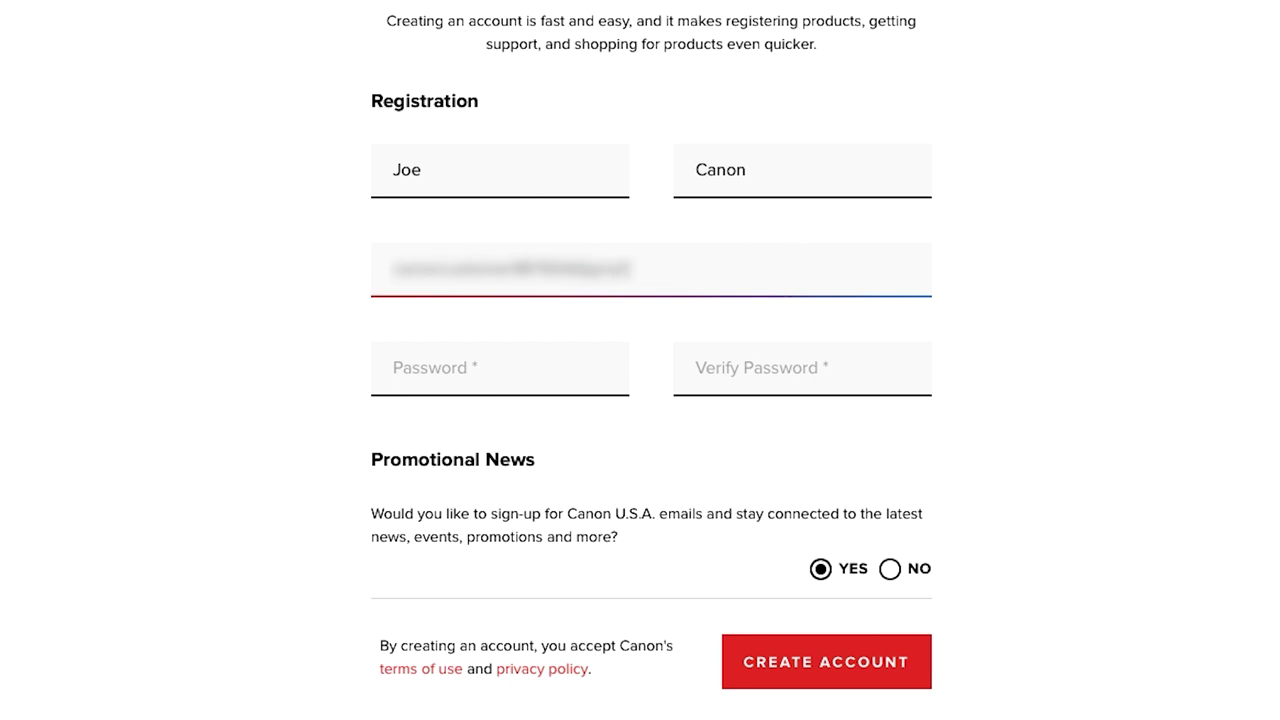
Enter the account password, confirm it, and submit the registration.
{"action": "left_click", "coordinate": [494, 369]}
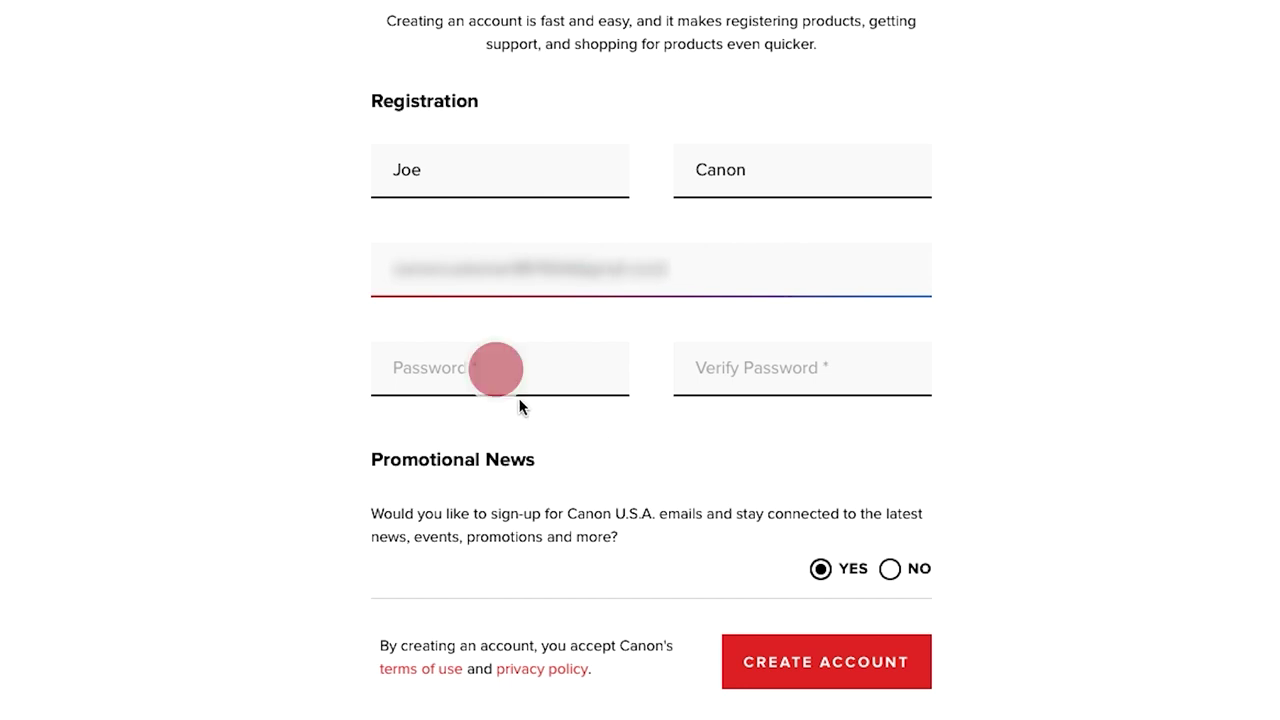
{"action": "type", "text": "•••••••••••"}
{"action": "left_click", "coordinate": [740, 368]}
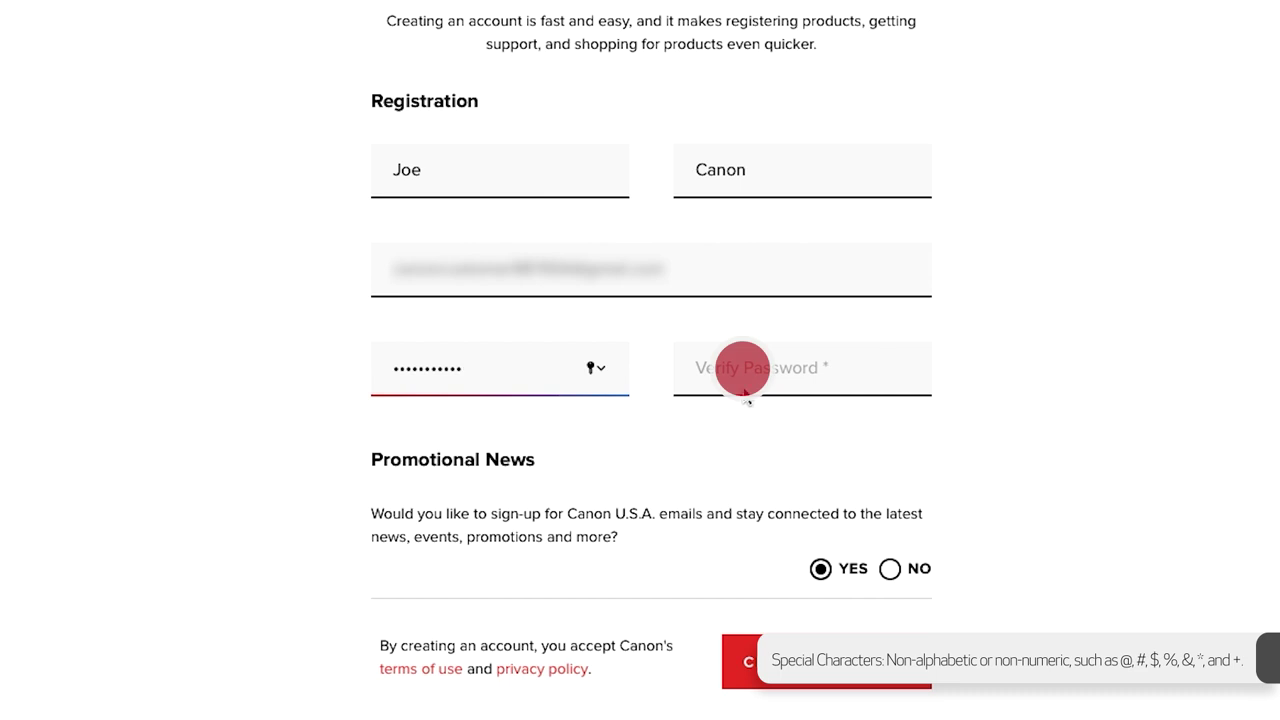
{"action": "type", "text": "••••••••••"}
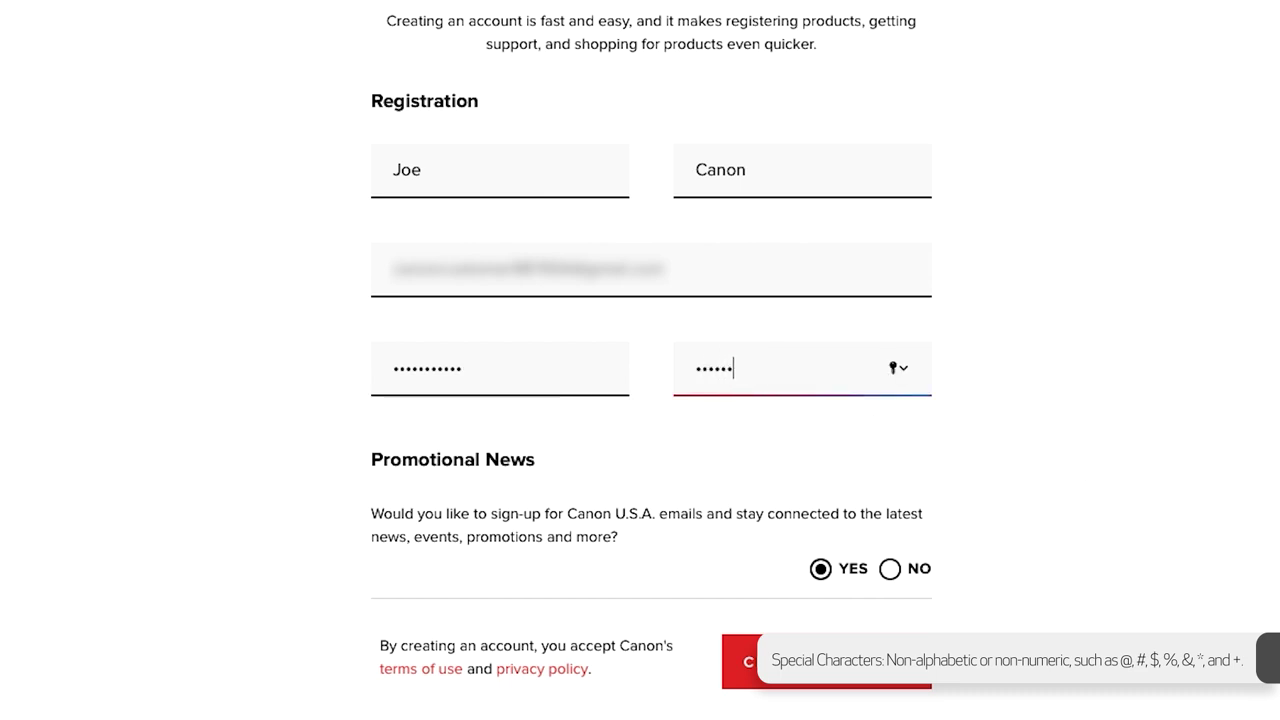
{"action": "scroll", "coordinate": [818, 346], "scroll_direction": "down", "scroll_amount": 1}
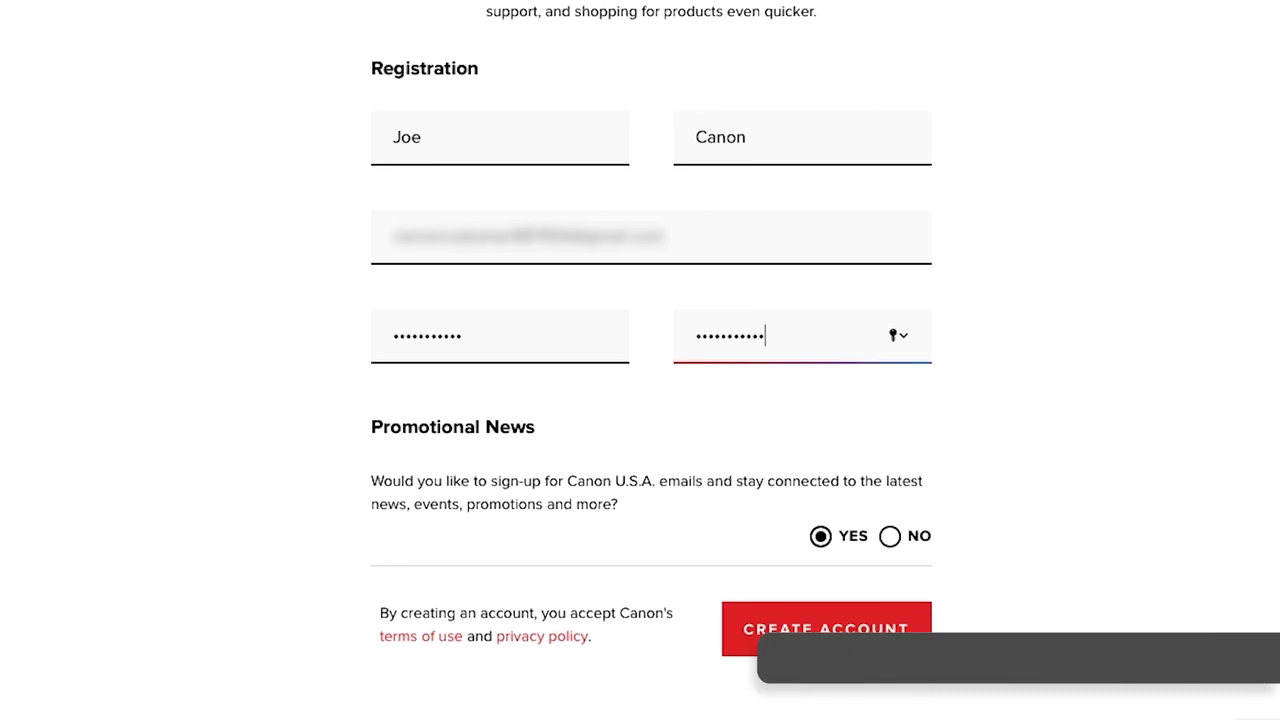
{"action": "left_click", "coordinate": [818, 636]}
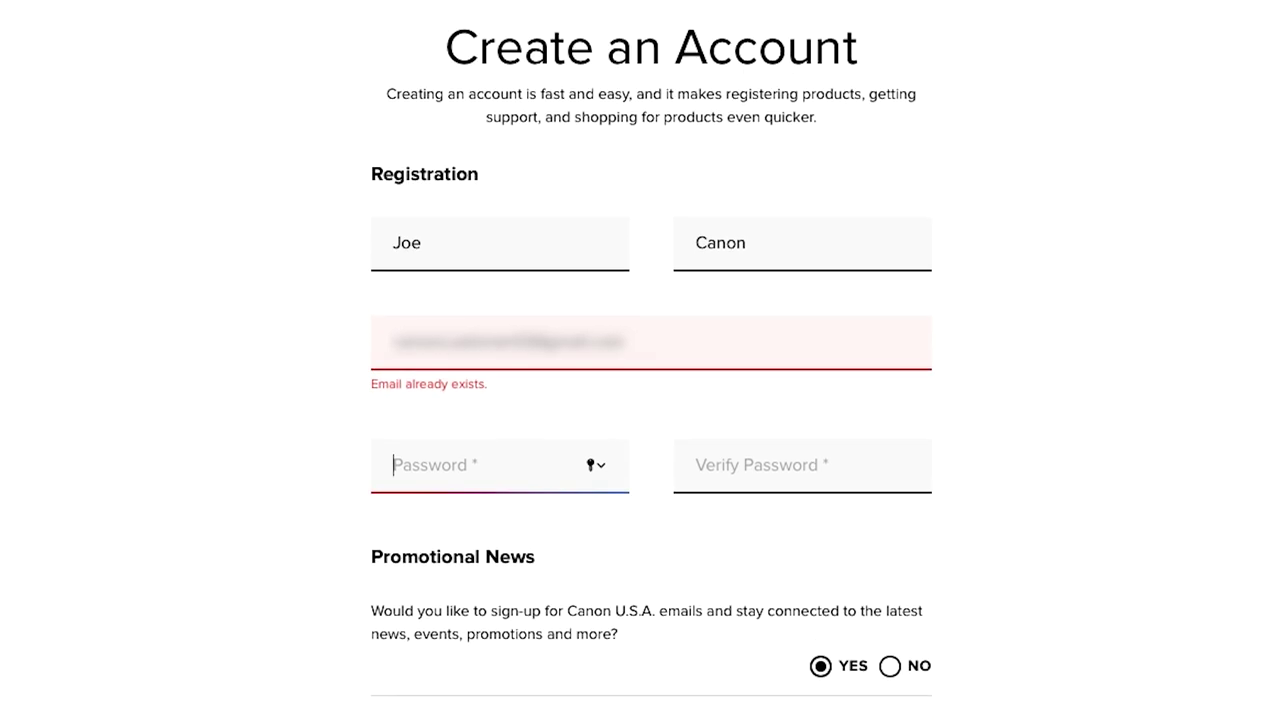
From the sign-in page, request a password-reset link for the existing account's e-mail.
{"action": "left_click", "coordinate": [93, 48]}
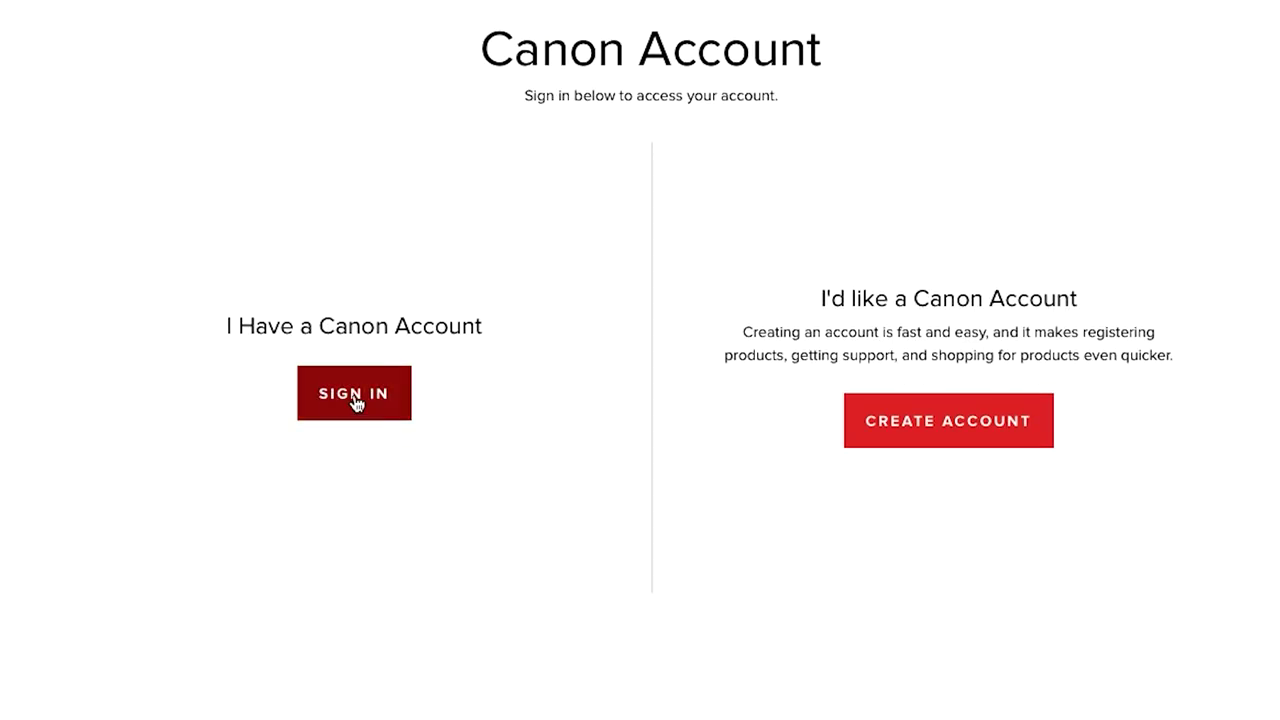
{"action": "left_click", "coordinate": [355, 398]}
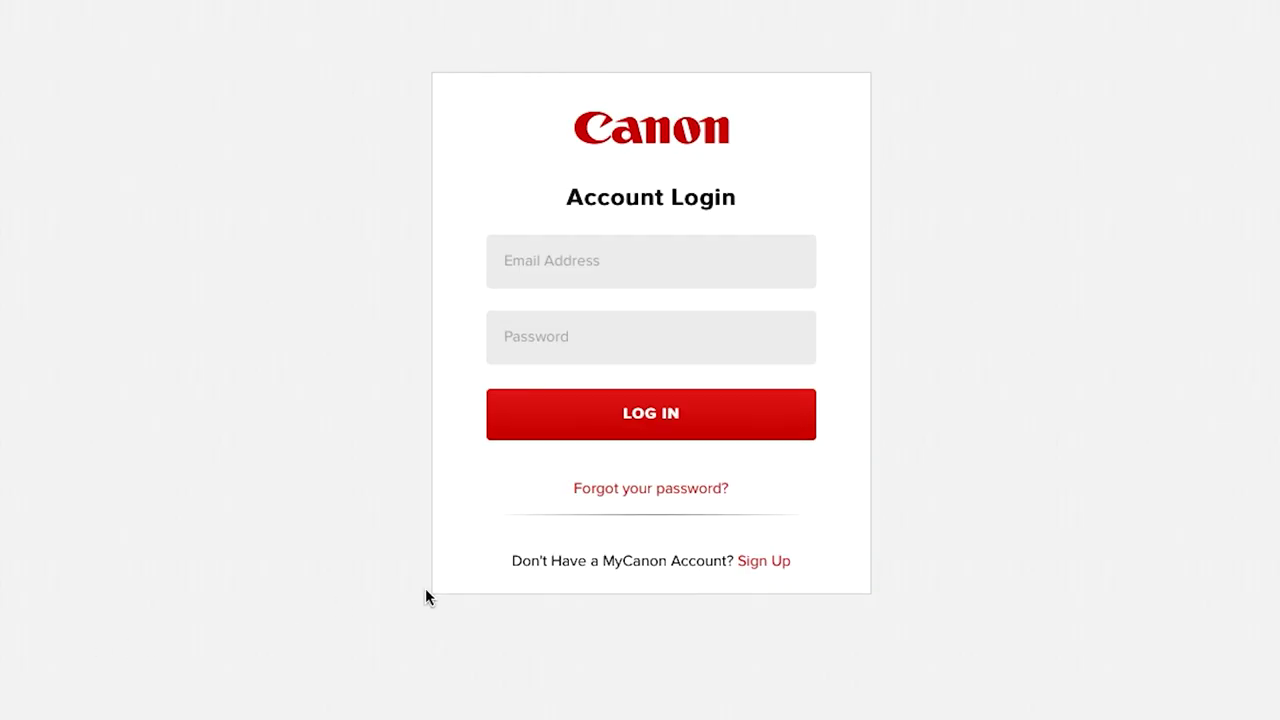
{"action": "left_click", "coordinate": [636, 495]}
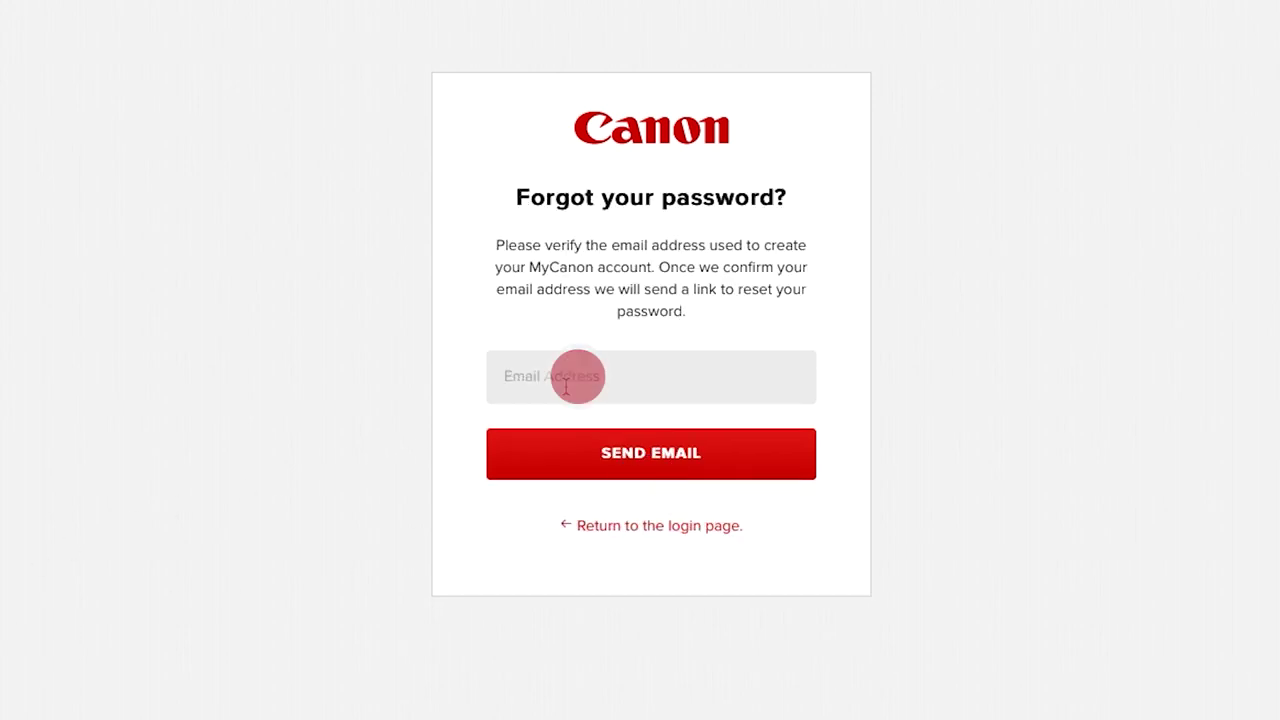
{"action": "left_click", "coordinate": [577, 374]}
{"action": "type", "text": "user@example.com"}
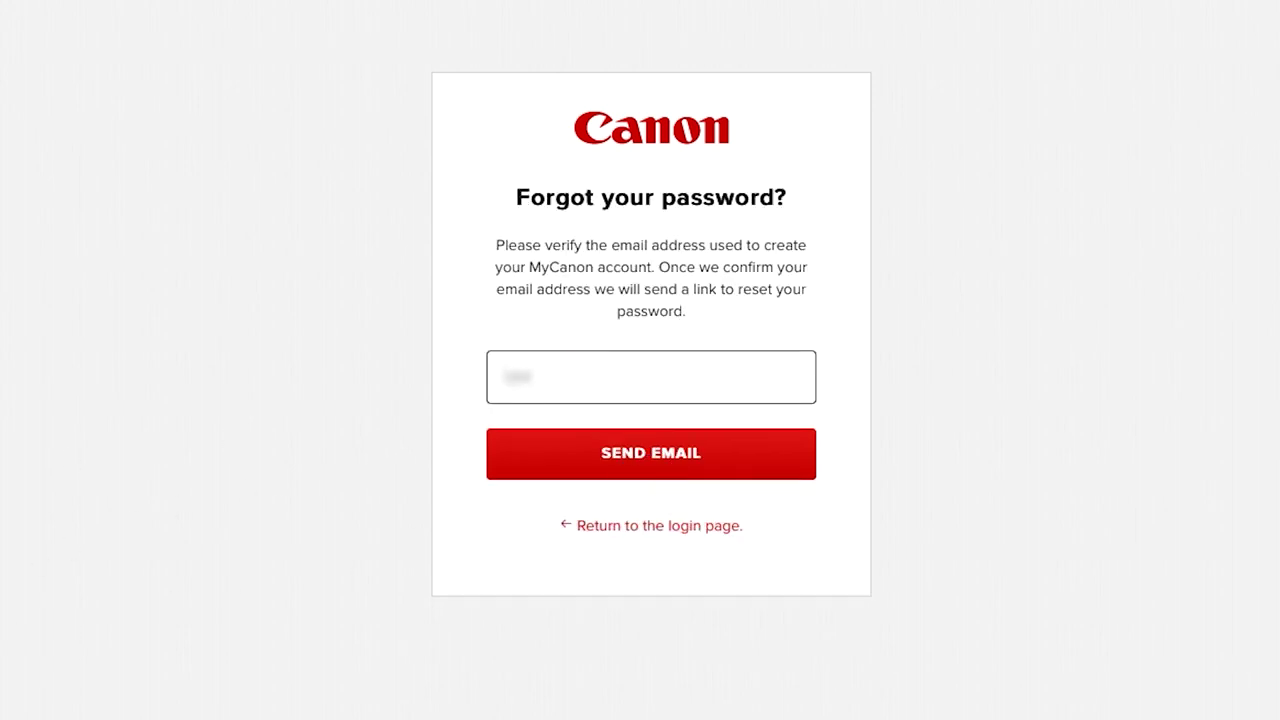
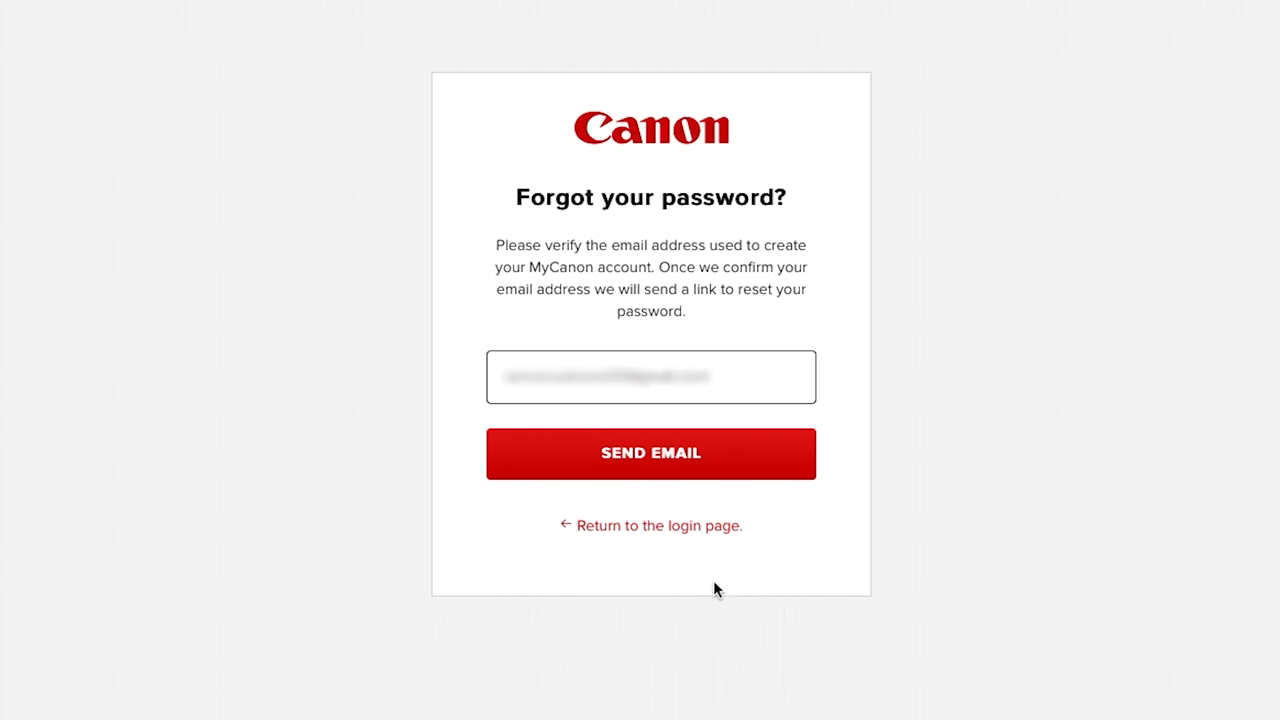
{"action": "left_click", "coordinate": [651, 452]}
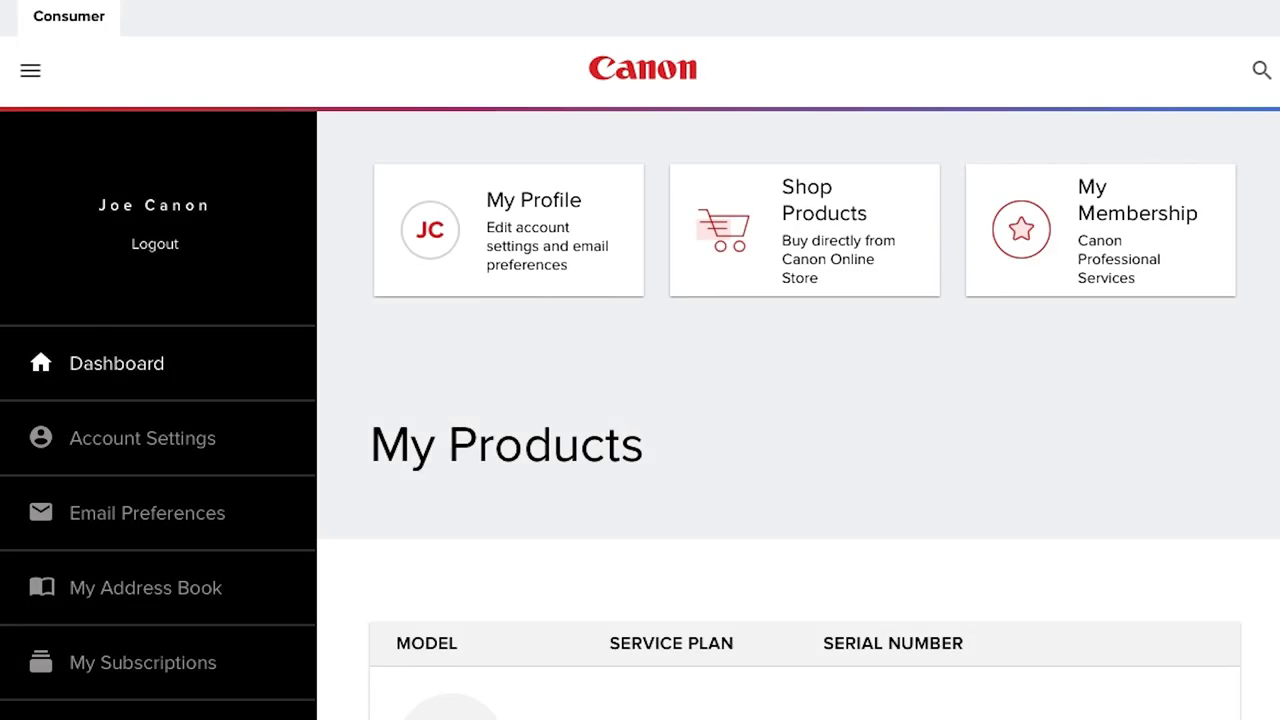
Start adding a product on the dashboard and type PIXMA iP110 as the model name.
{"action": "scroll", "coordinate": [640, 414], "scroll_direction": "down", "scroll_amount": 5}
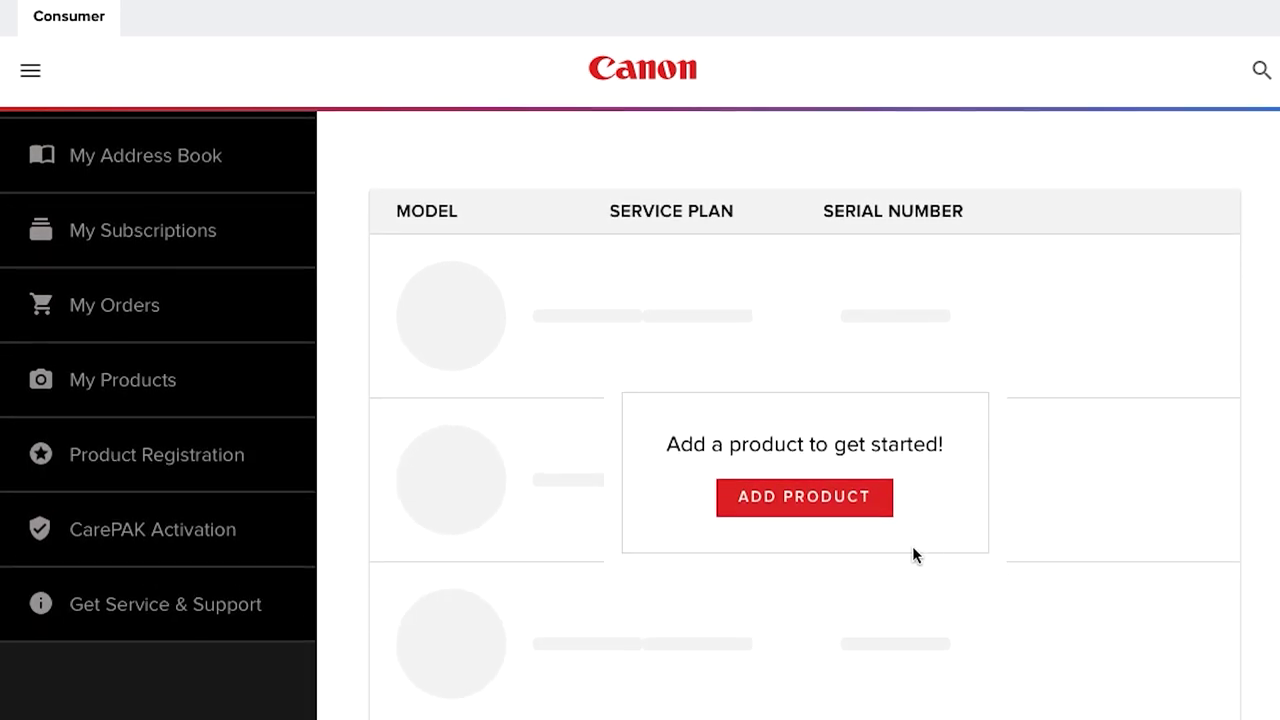
{"action": "left_click", "coordinate": [803, 510]}
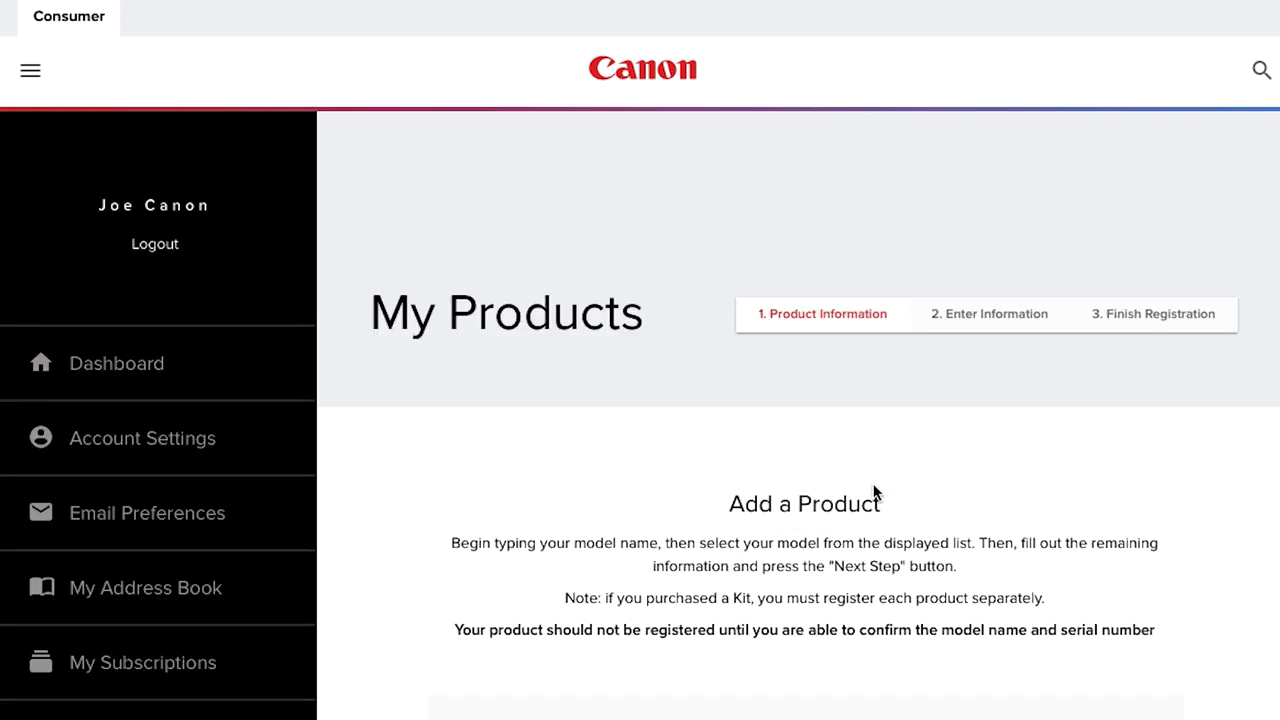
{"action": "scroll", "coordinate": [878, 494], "scroll_direction": "down", "scroll_amount": 2}
{"action": "scroll", "coordinate": [640, 414], "scroll_direction": "down", "scroll_amount": 2}
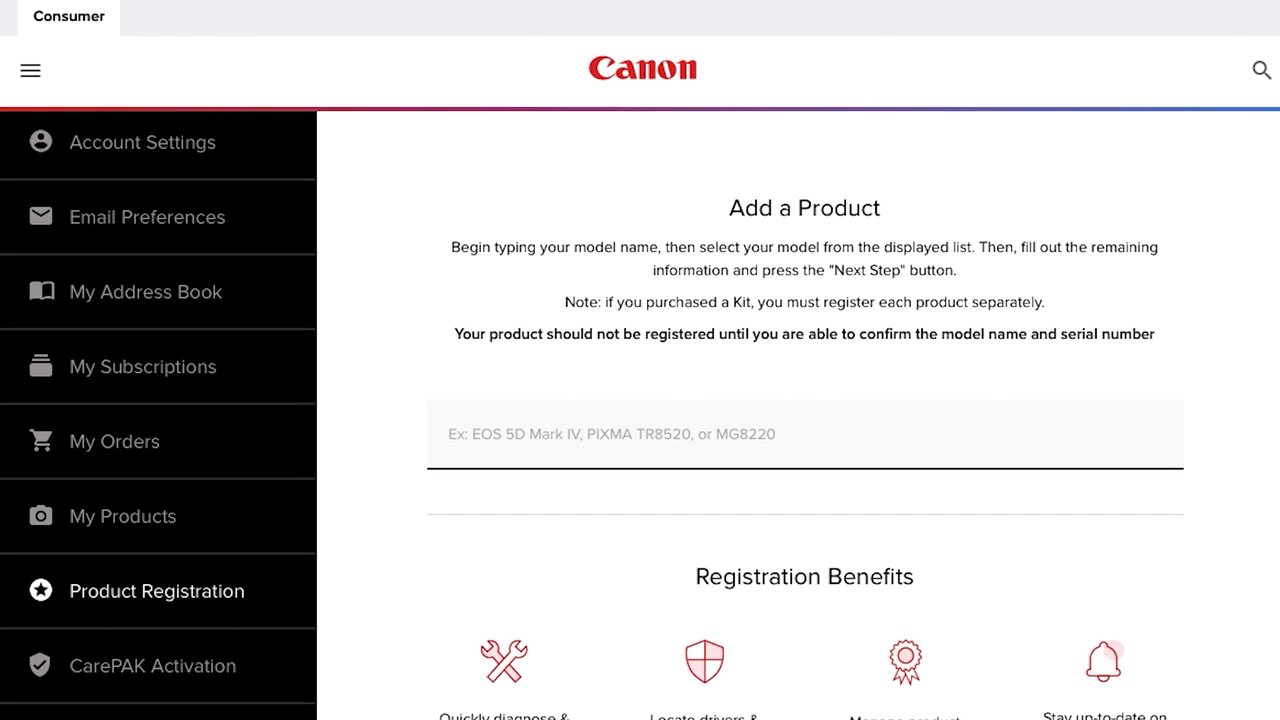
{"action": "left_click", "coordinate": [700, 433]}
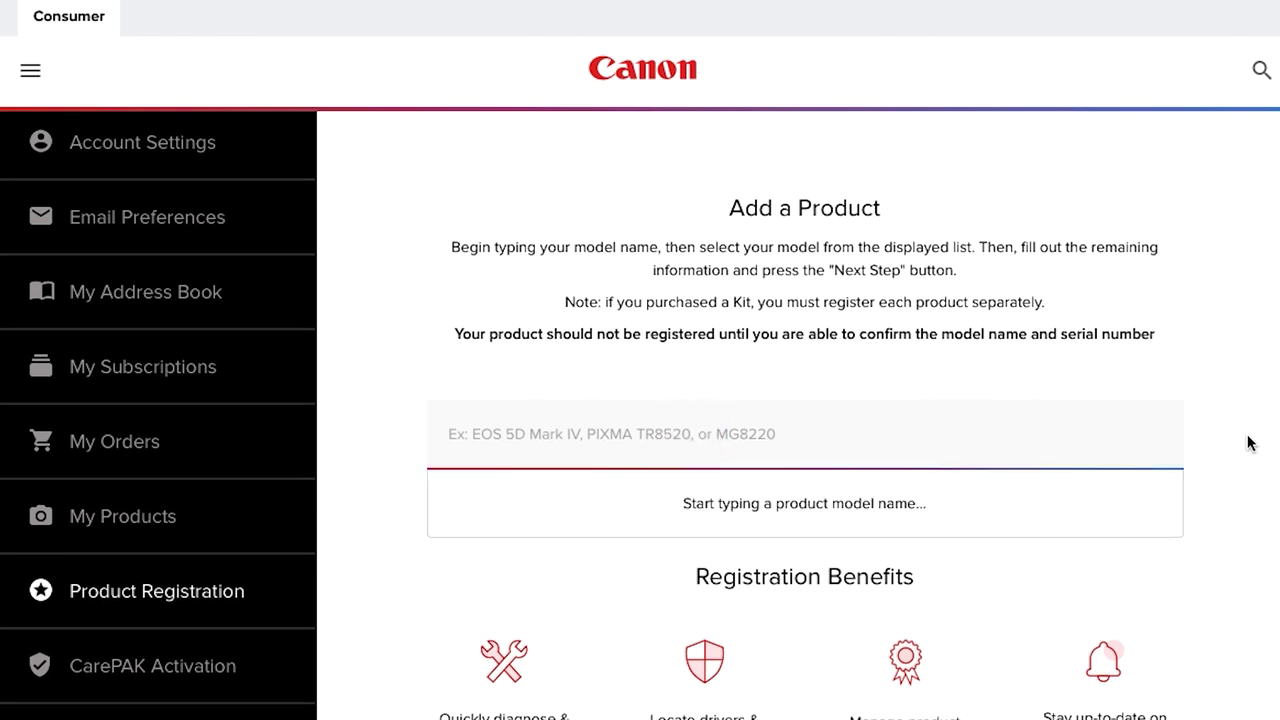
{"action": "type", "text": "PlXM"}
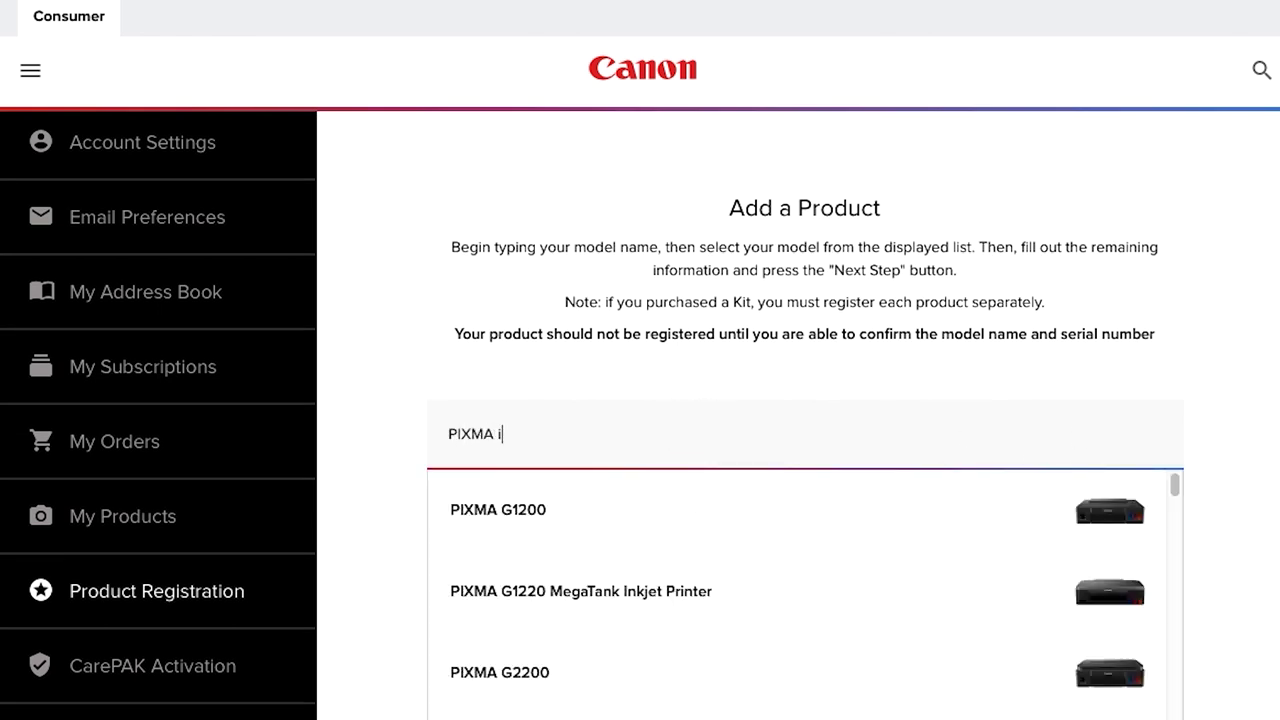
{"action": "type", "text": "A iP110"}
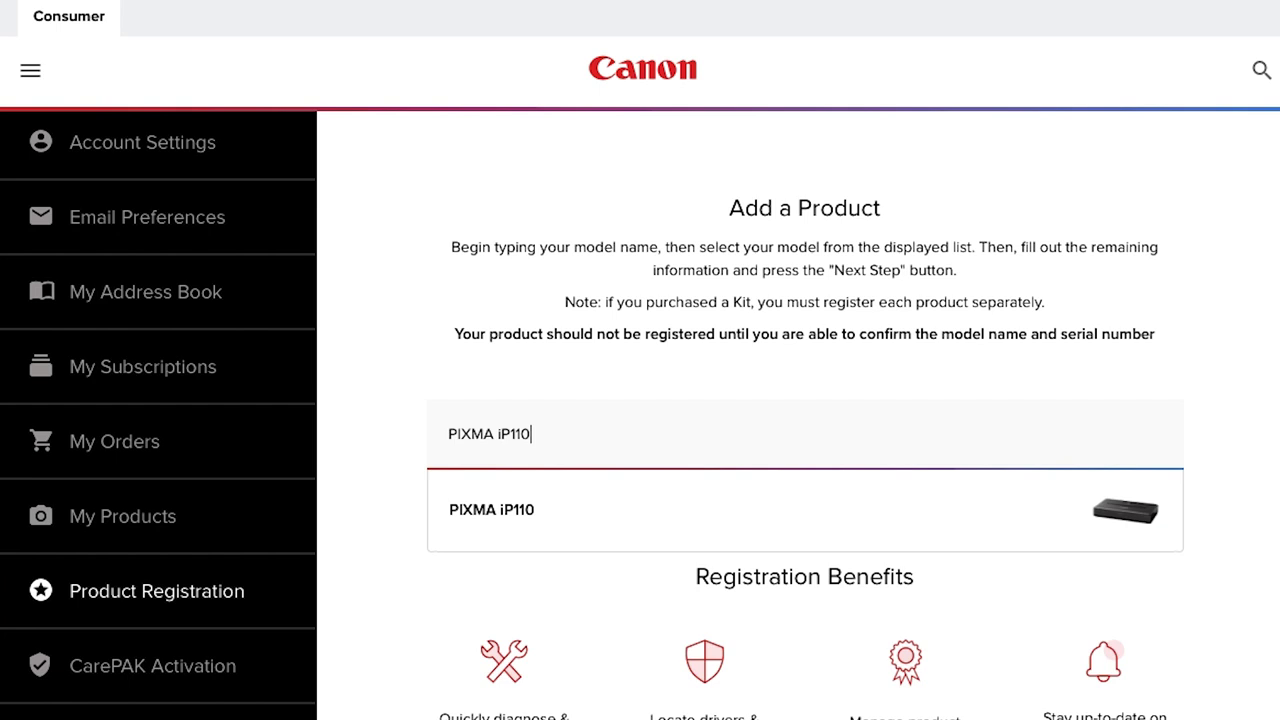
Choose the PIXMA iP110 suggestion and enter the printer's serial number.
{"action": "left_click", "coordinate": [505, 510]}
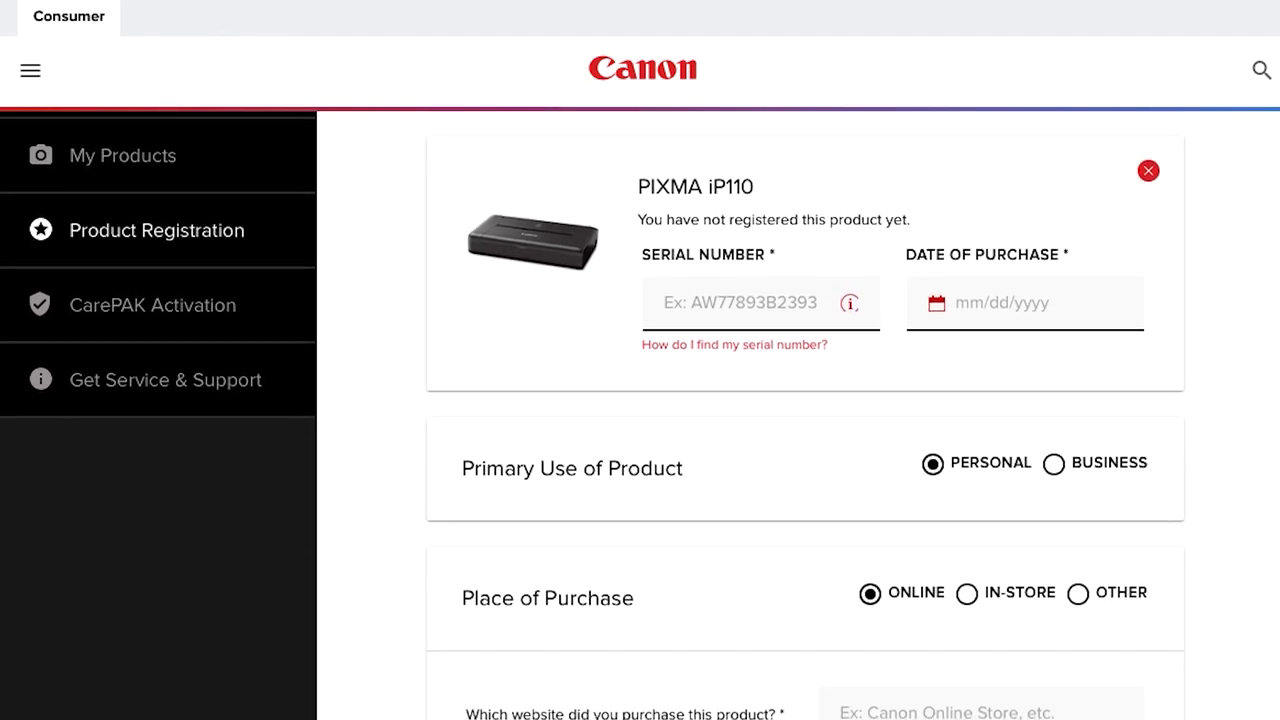
{"action": "left_click", "coordinate": [743, 300]}
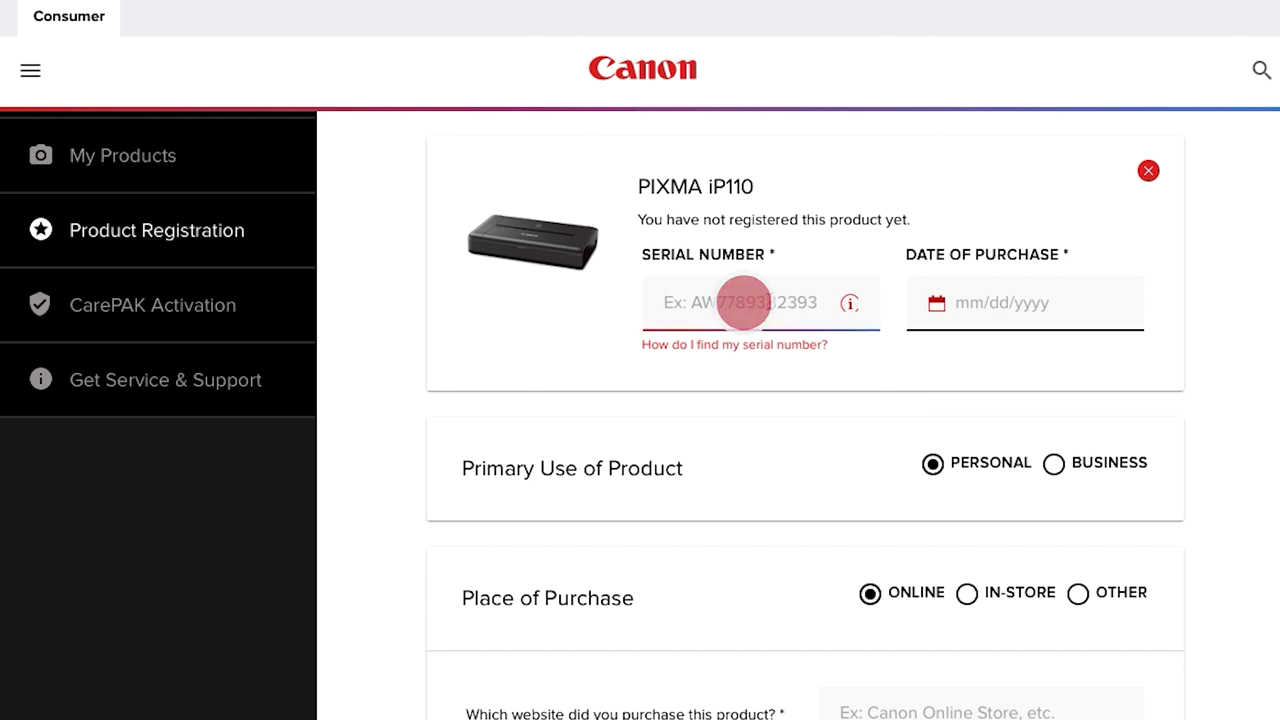
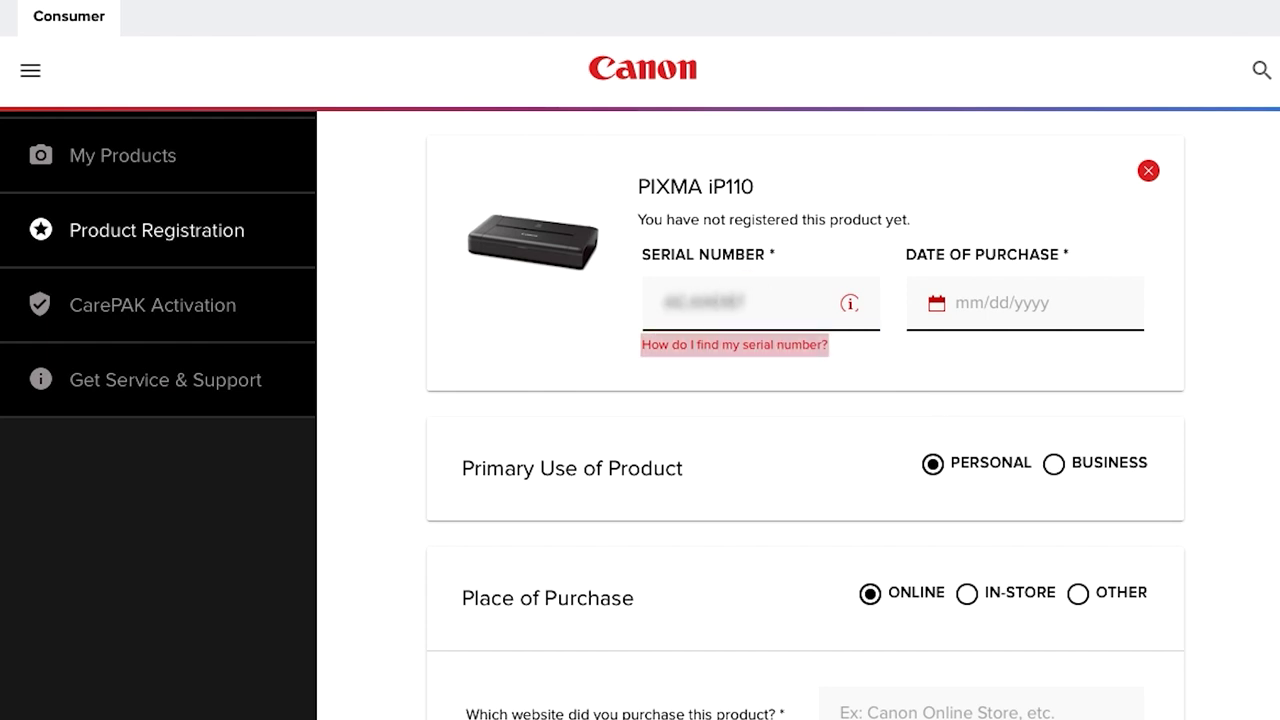
Set the purchase date to 03/01/2021 and the purchase website to Canon Online Store.
{"action": "left_click", "coordinate": [975, 304]}
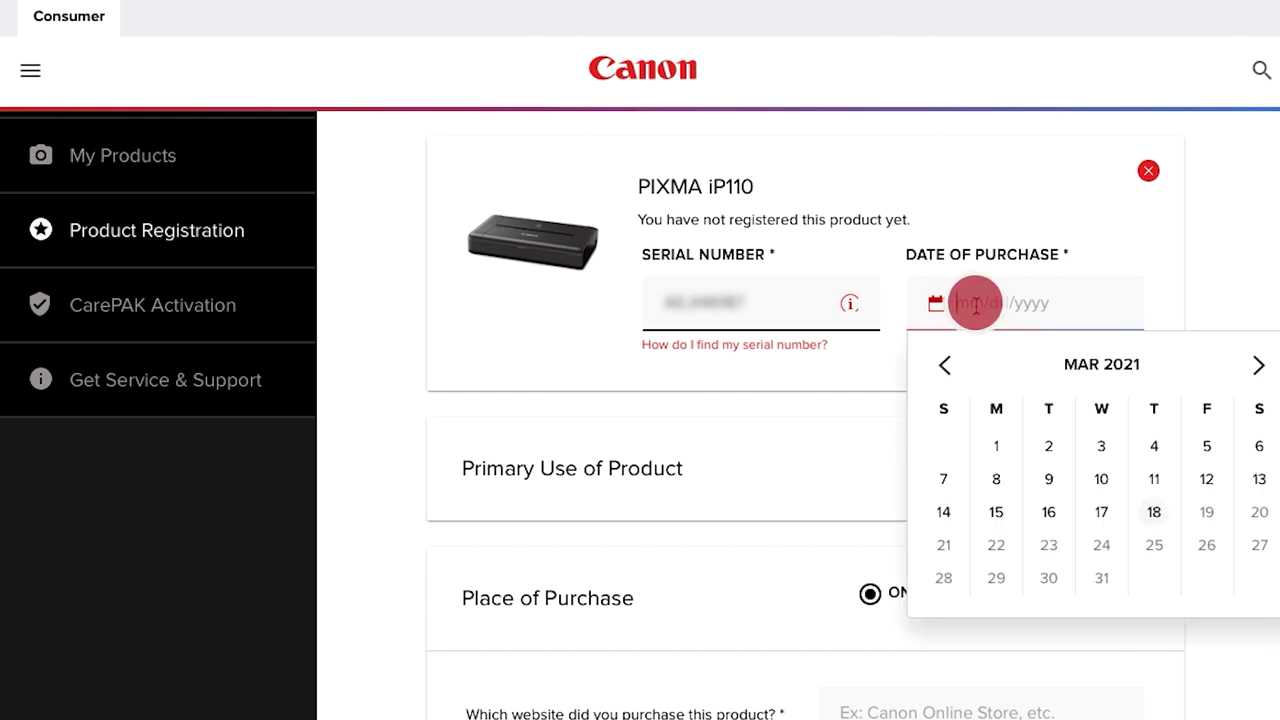
{"action": "left_click", "coordinate": [996, 445]}
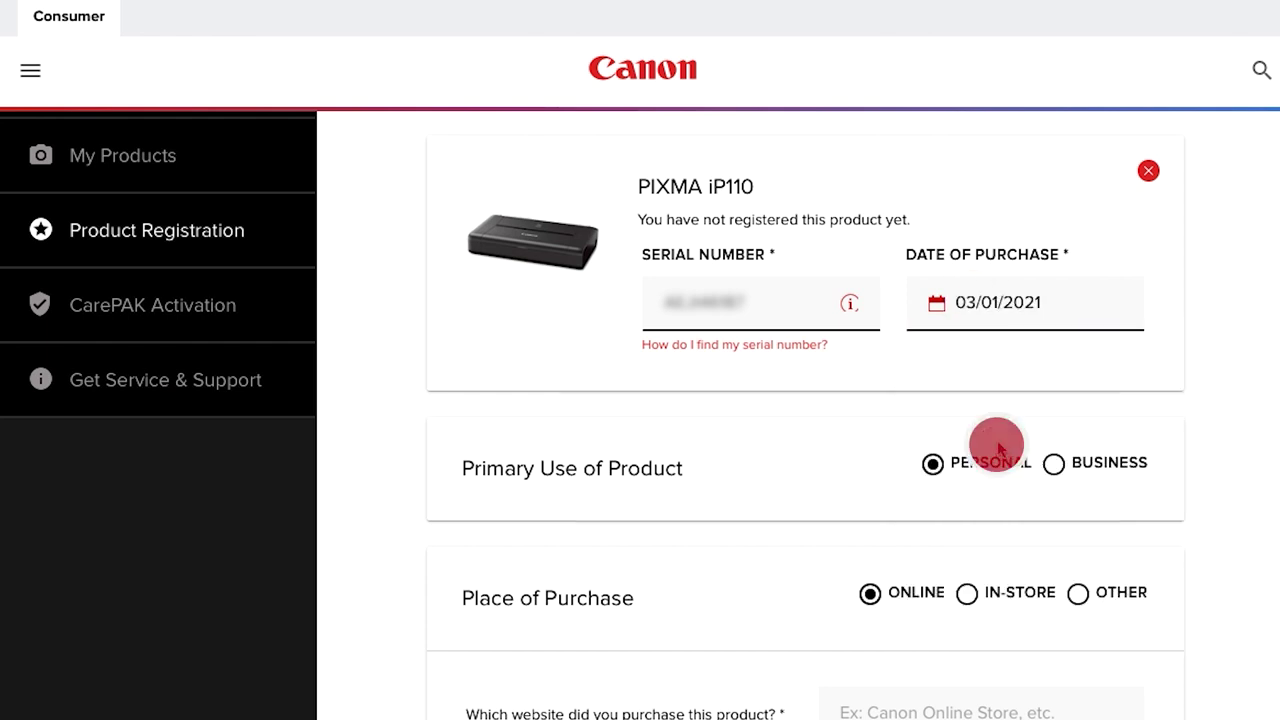
{"action": "scroll", "coordinate": [994, 446], "scroll_direction": "down", "scroll_amount": 3}
{"action": "left_click", "coordinate": [903, 540]}
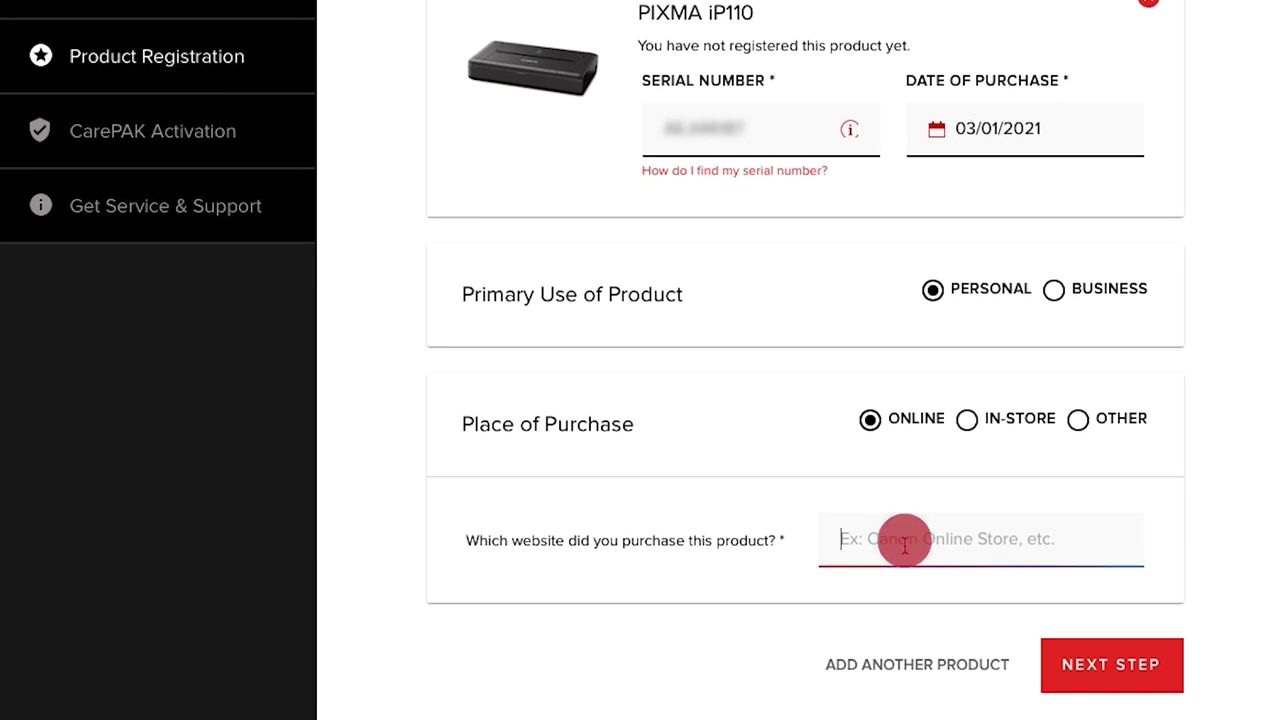
{"action": "type", "text": "Canon Online Store"}
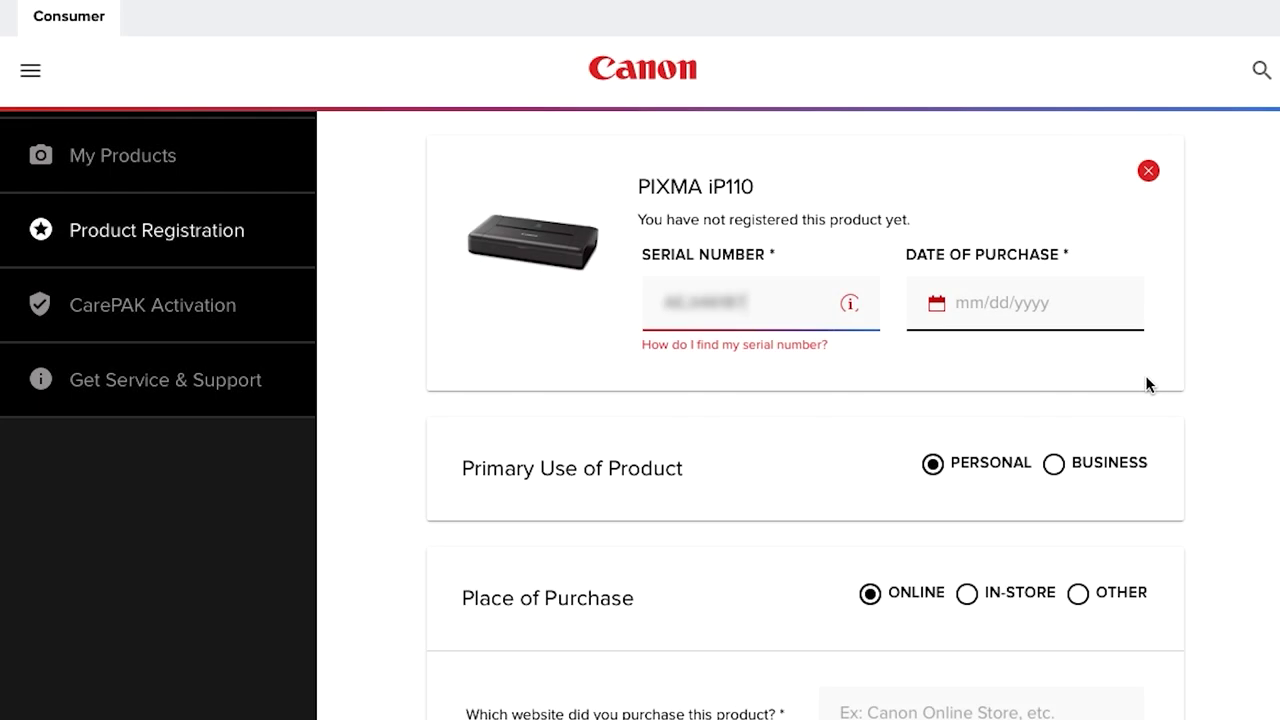
Change the purchase date to March 2, 2021, set purchase place to other, and continue.
{"action": "left_click", "coordinate": [1017, 303]}
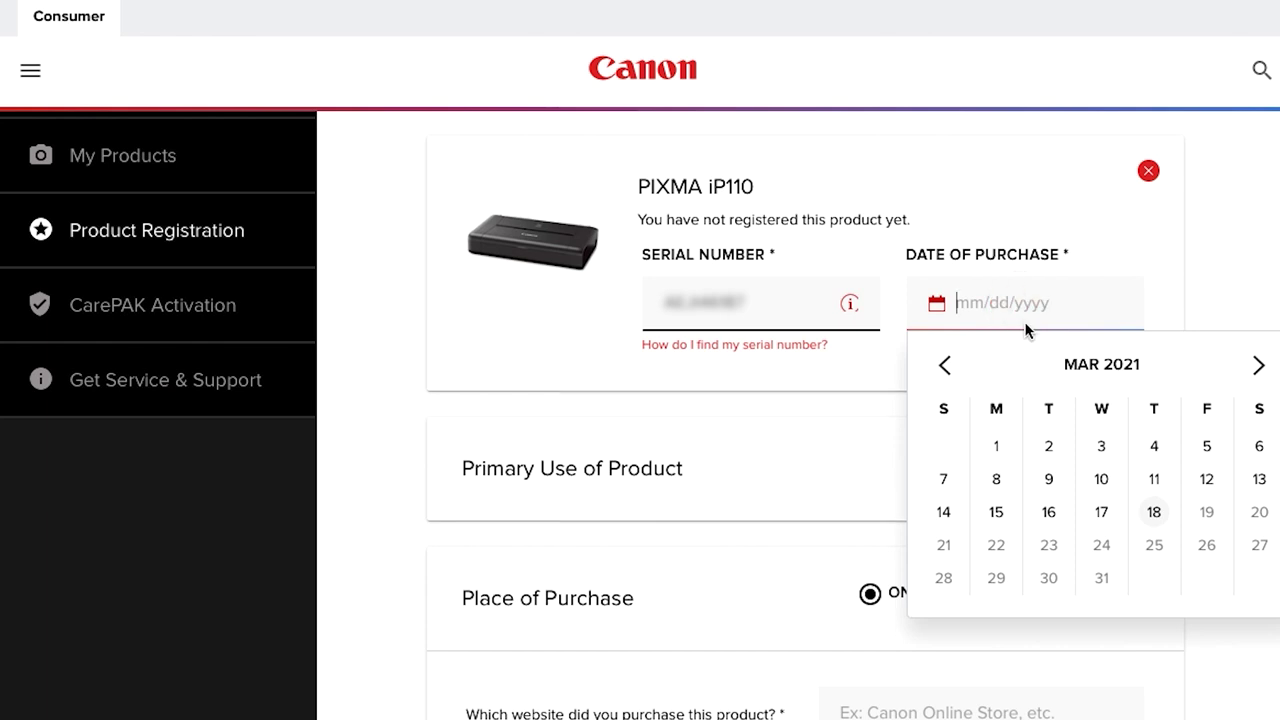
{"action": "left_click", "coordinate": [1048, 445]}
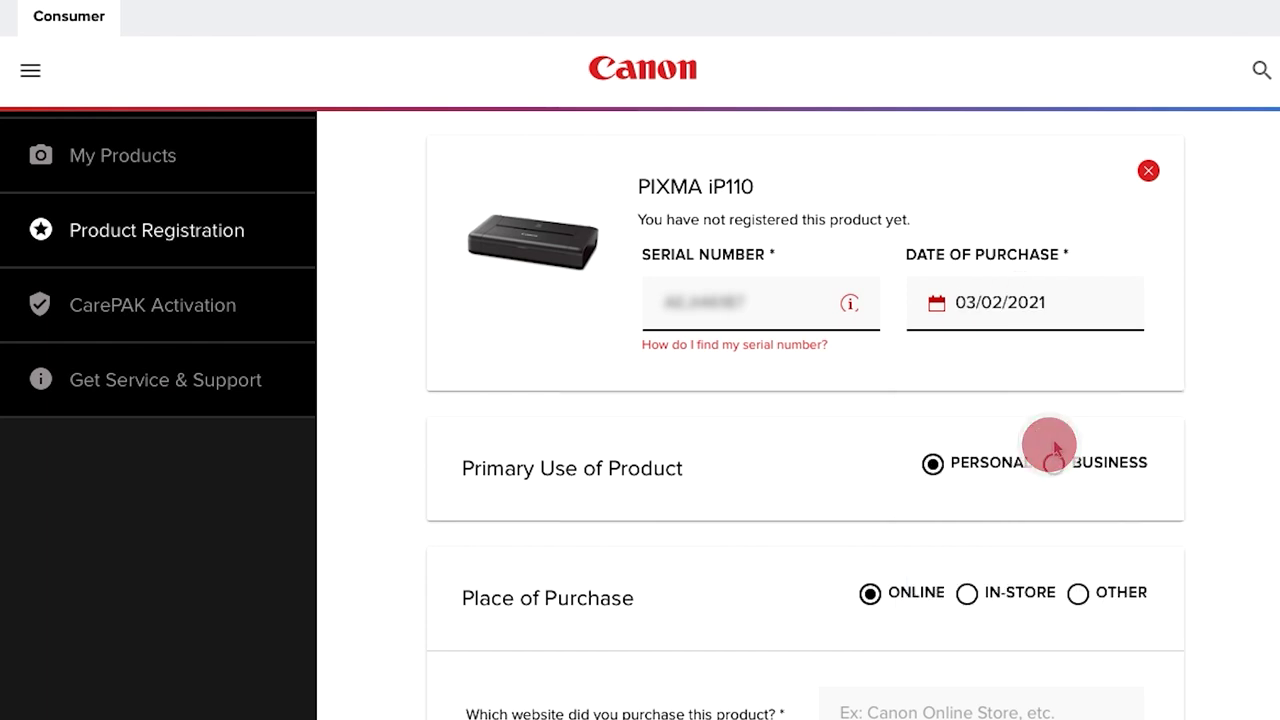
{"action": "scroll", "coordinate": [1177, 565], "scroll_direction": "down", "scroll_amount": 2}
{"action": "left_click", "coordinate": [1079, 422]}
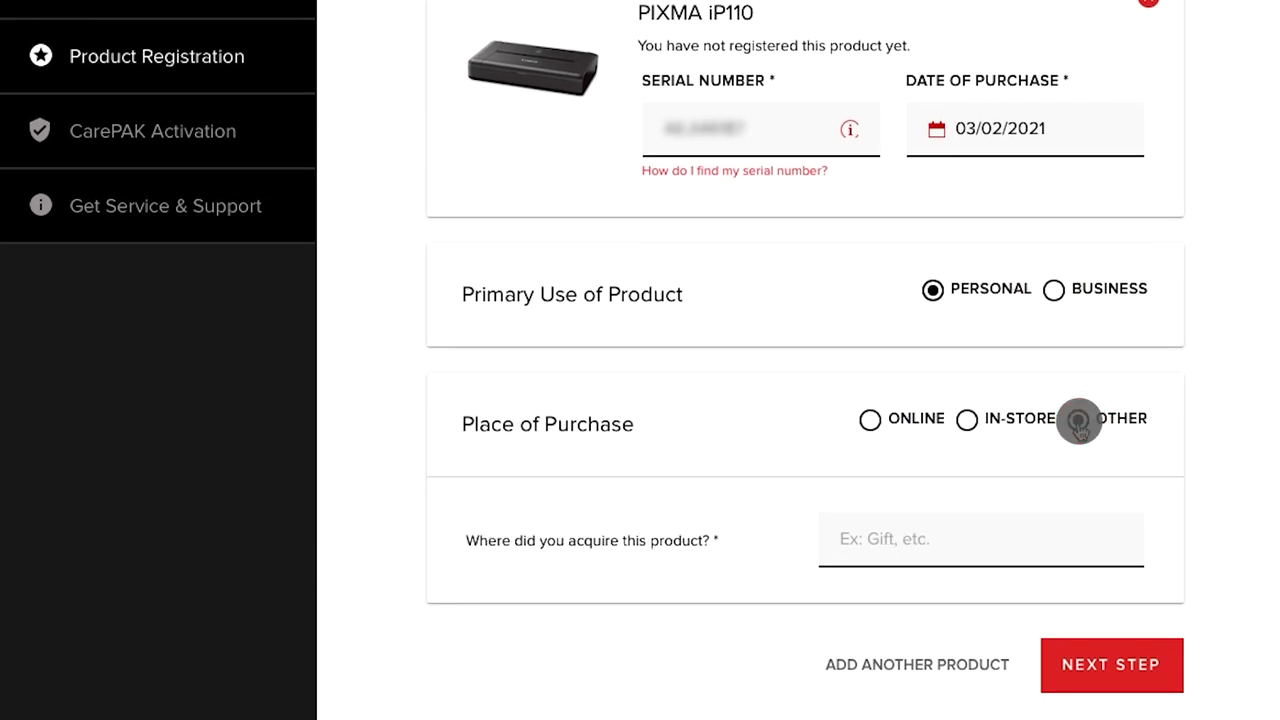
{"action": "left_click", "coordinate": [1078, 422]}
{"action": "left_click", "coordinate": [885, 540]}
{"action": "type", "text": "G"}
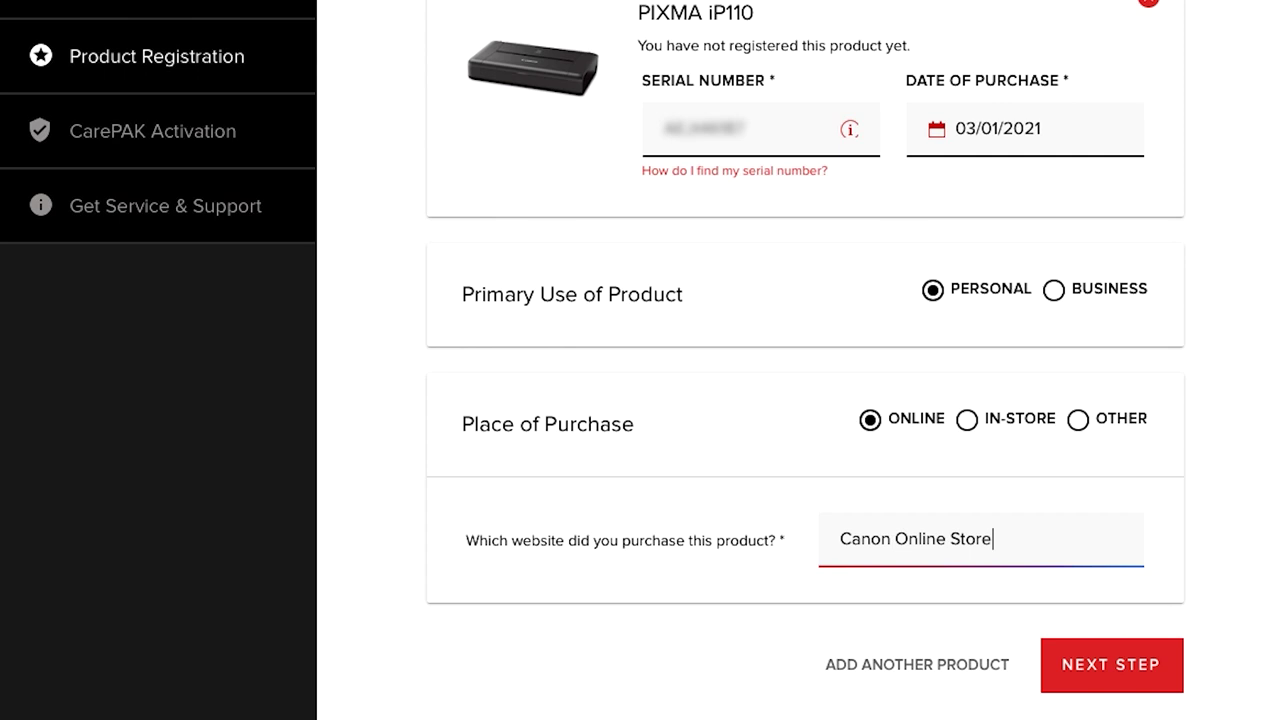
{"action": "left_click", "coordinate": [1107, 666]}
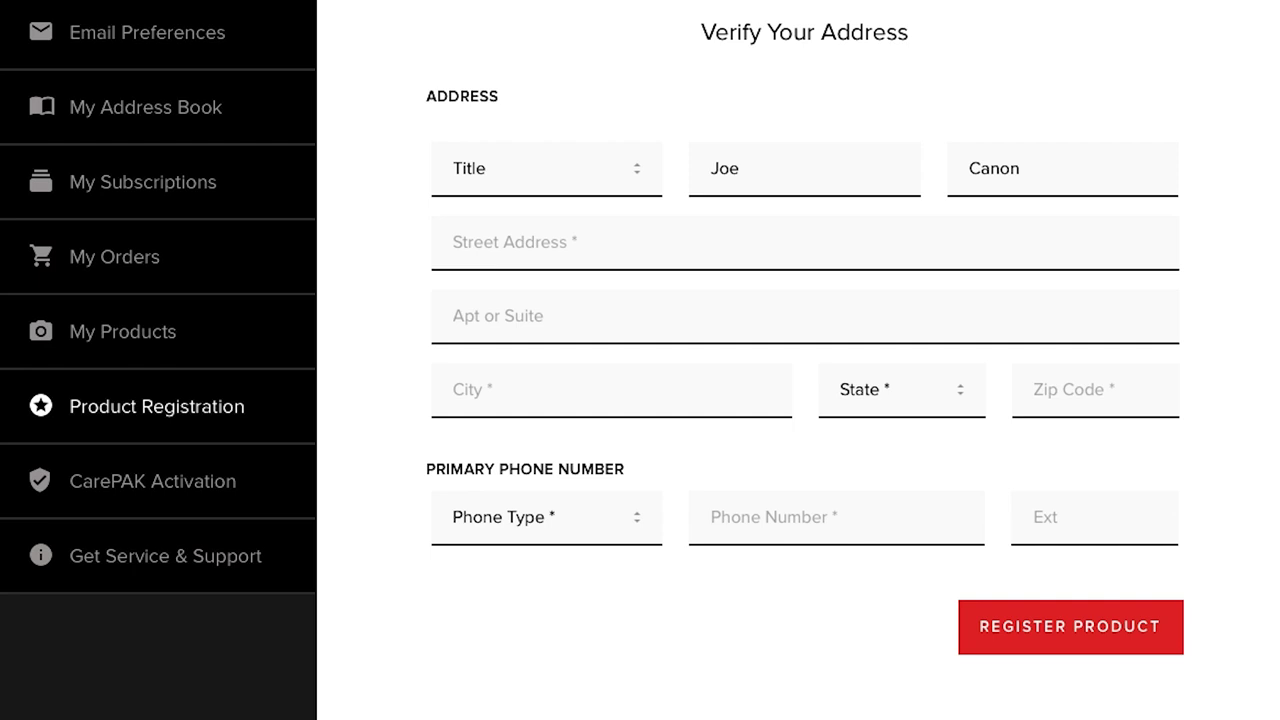
Complete the address, set phone type to Mobile with the user's phone number, and register the product.
{"action": "left_click", "coordinate": [680, 240]}
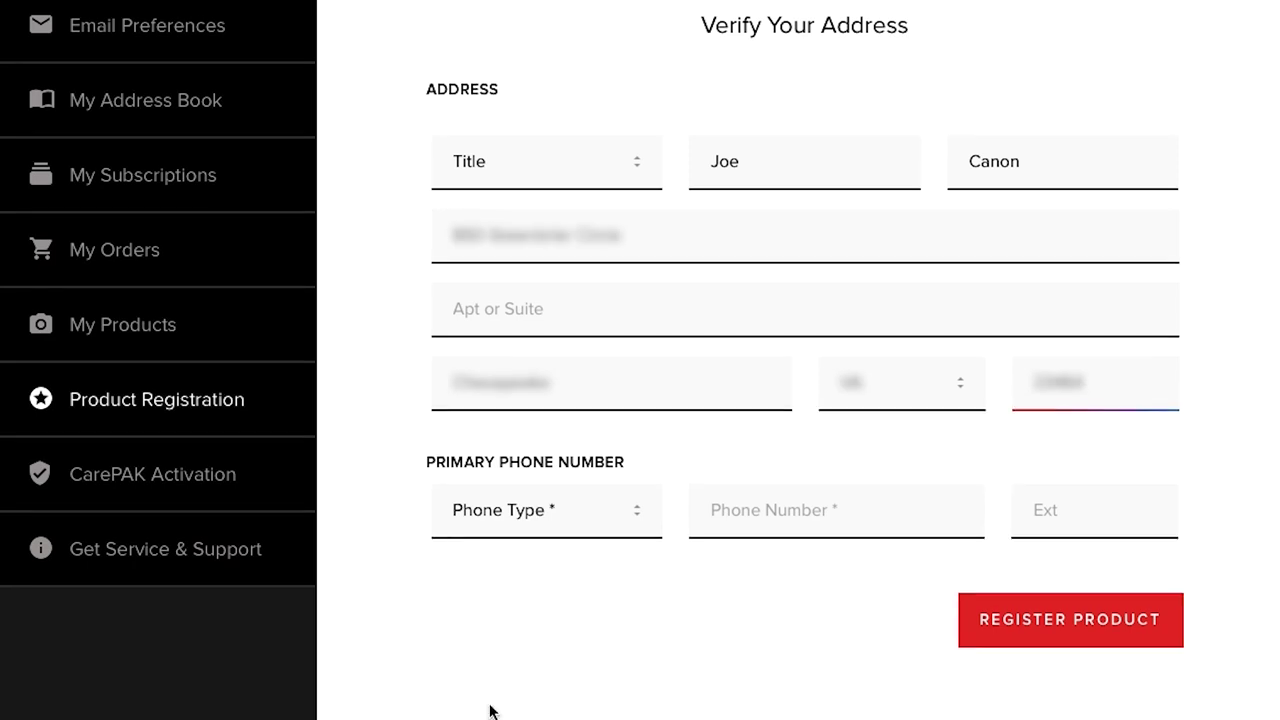
{"action": "scroll", "coordinate": [489, 709], "scroll_direction": "down", "scroll_amount": 1}
{"action": "left_click", "coordinate": [628, 457]}
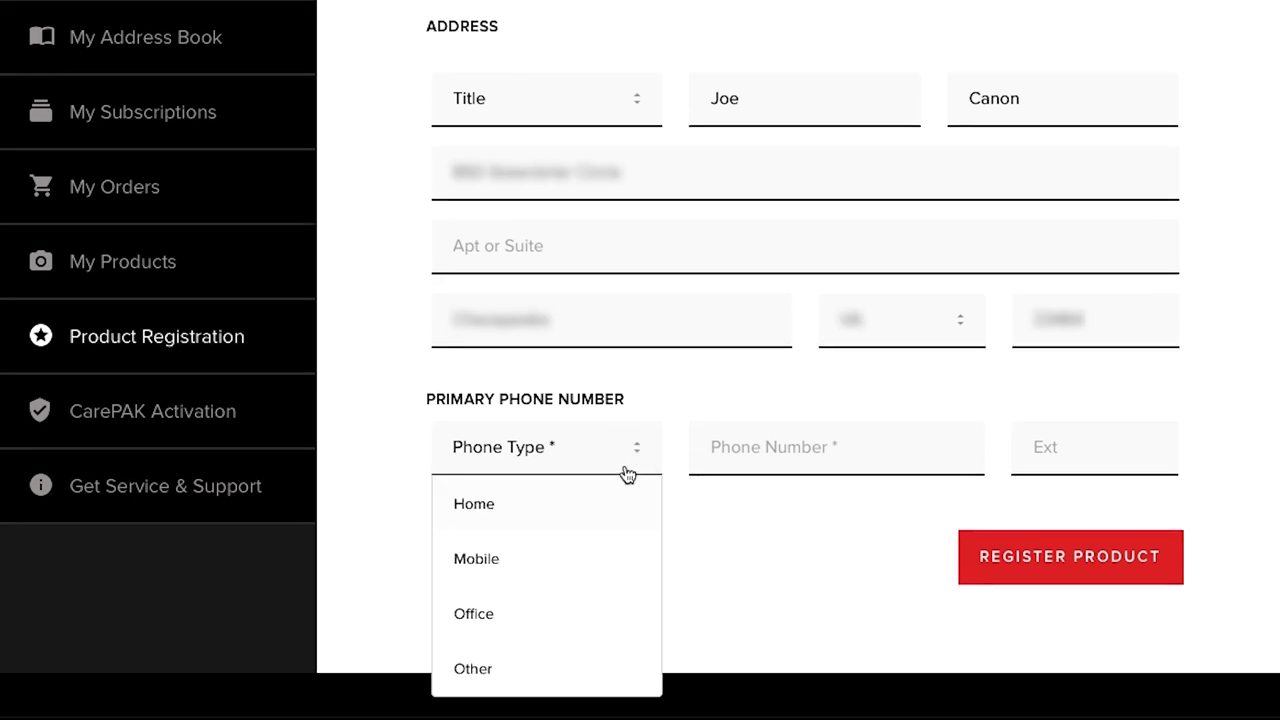
{"action": "left_click", "coordinate": [471, 559]}
{"action": "scroll", "coordinate": [471, 557], "scroll_direction": "up", "scroll_amount": 1}
{"action": "left_click", "coordinate": [814, 512]}
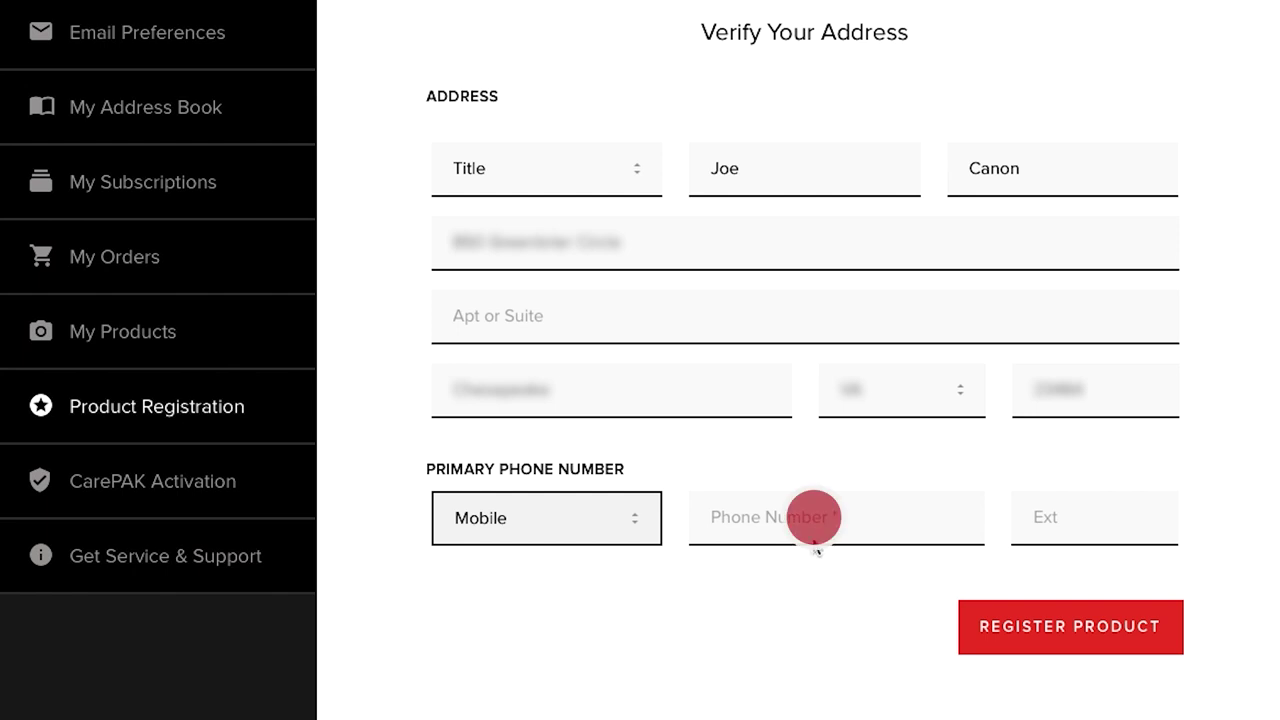
{"action": "type", "text": "5556765532"}
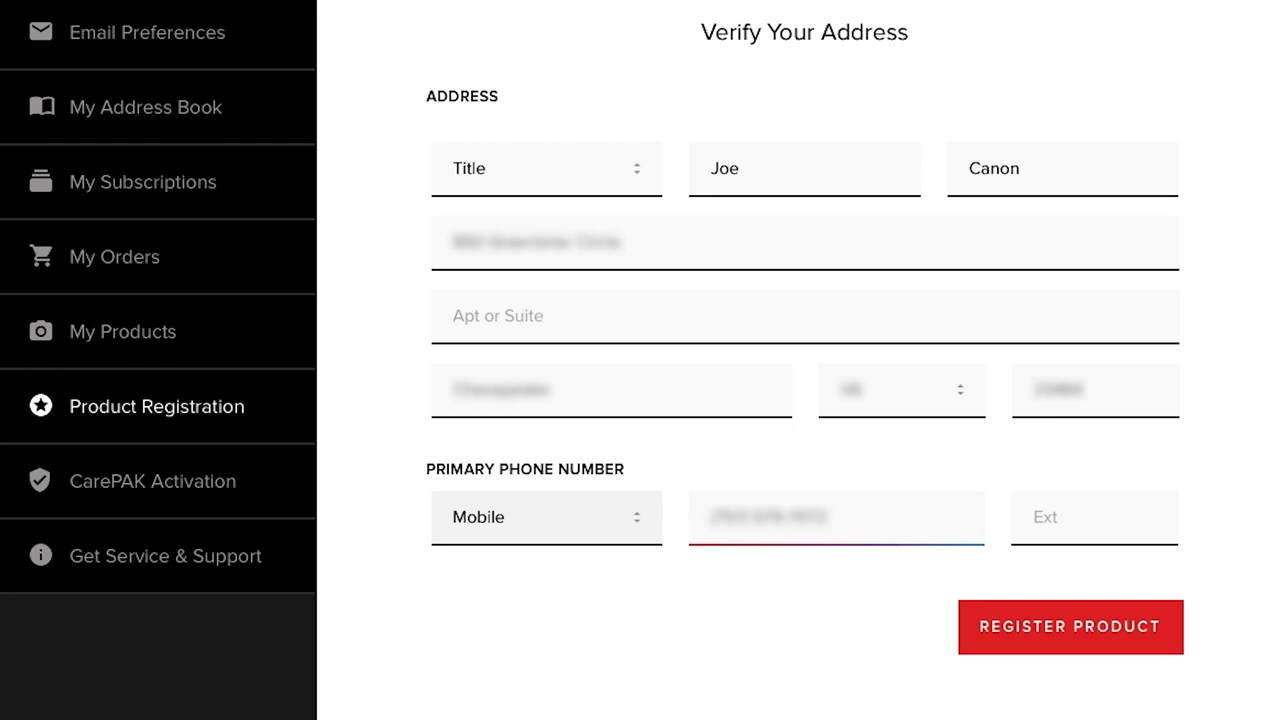
{"action": "left_click", "coordinate": [1057, 626]}
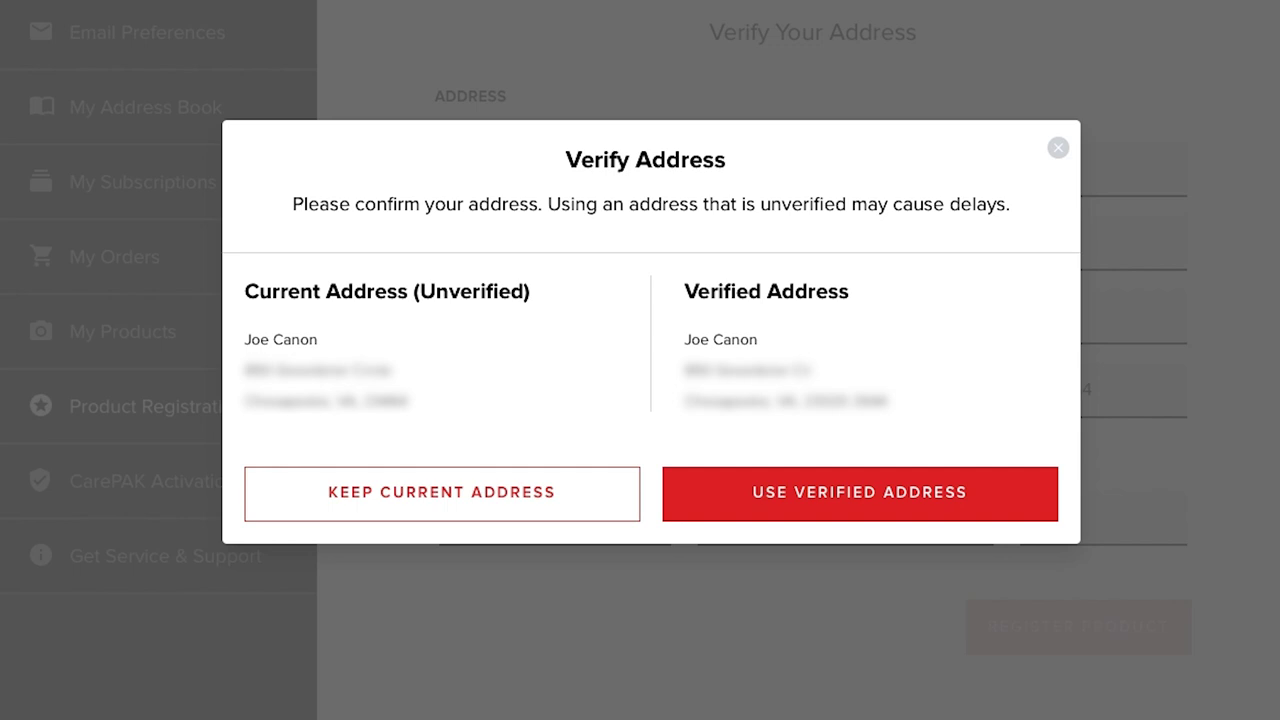
Accept the suggested verified address in the Verify Address dialog.
{"action": "left_click", "coordinate": [857, 494]}
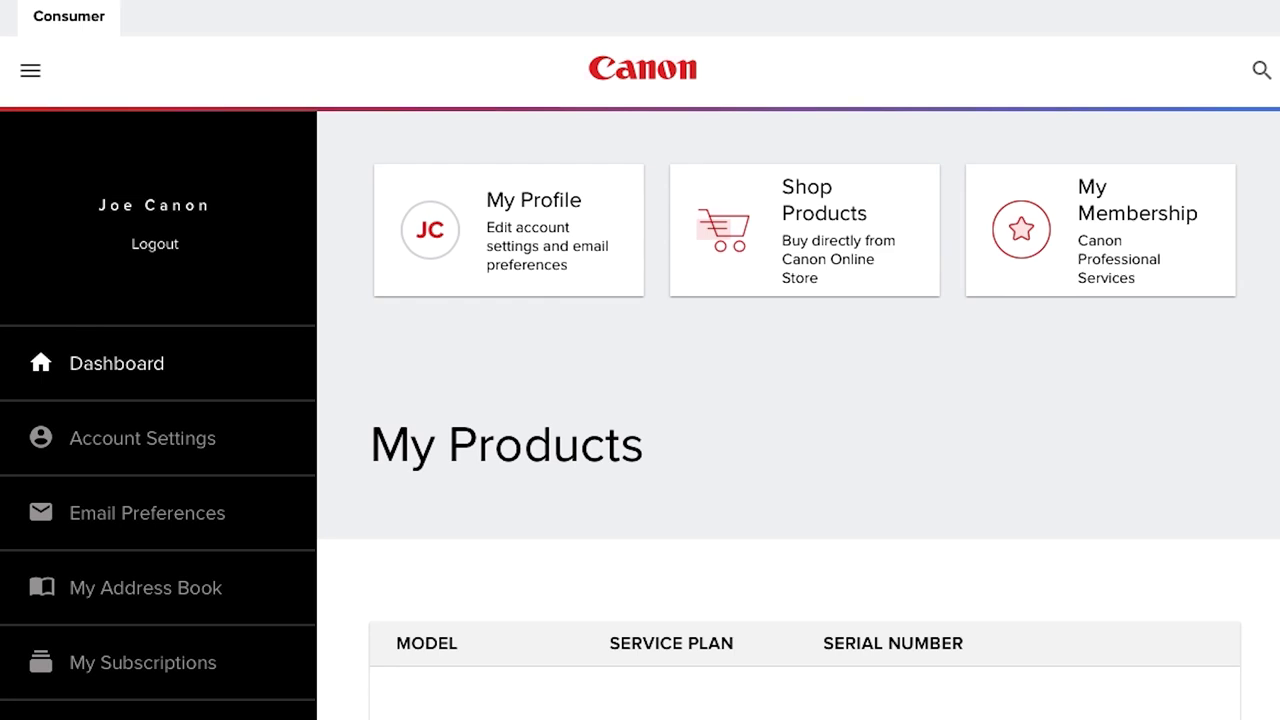
{"action": "scroll", "coordinate": [640, 432], "scroll_direction": "down", "scroll_amount": 4}
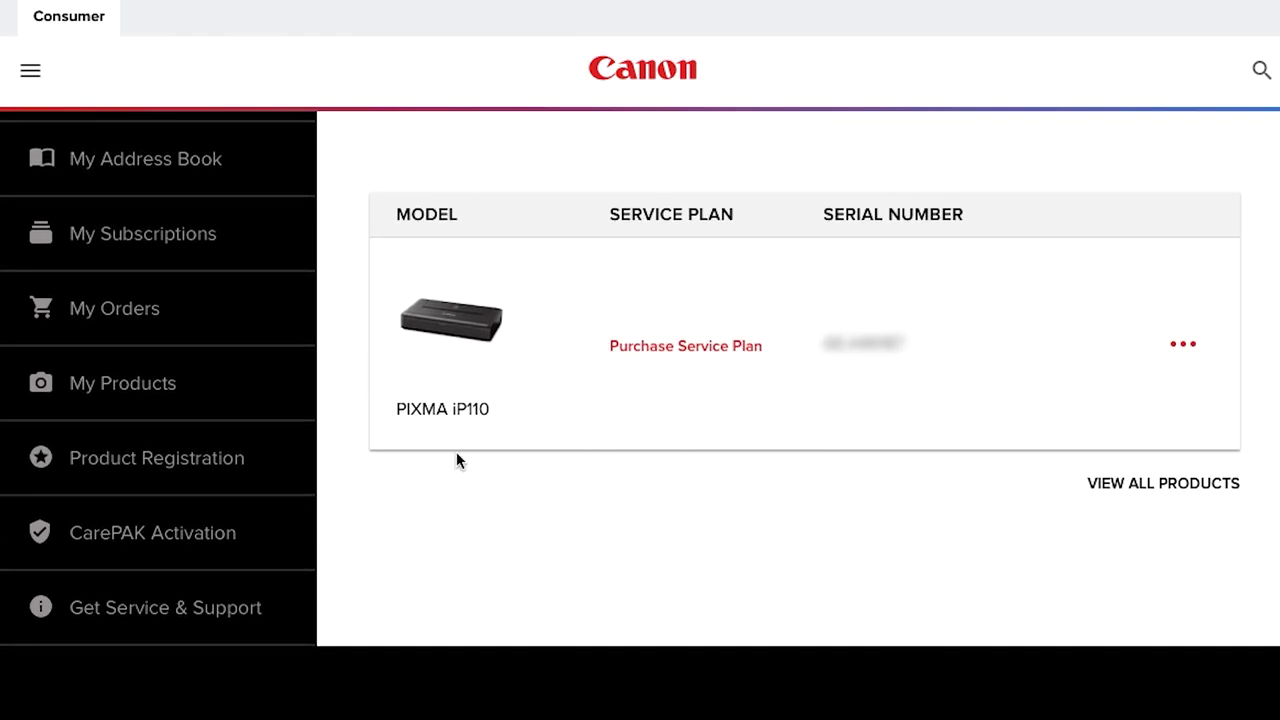
{"action": "left_click", "coordinate": [128, 460]}
{"action": "left_click", "coordinate": [129, 463]}
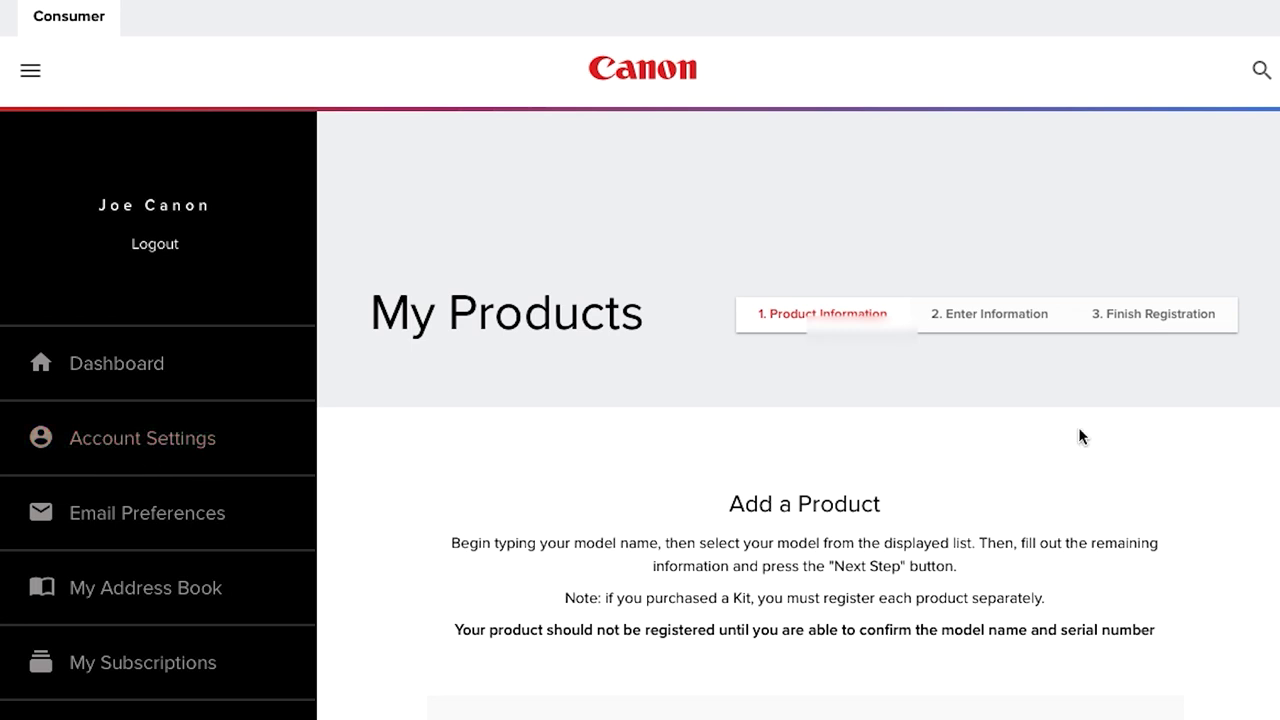
{"action": "scroll", "coordinate": [1078, 427], "scroll_direction": "down", "scroll_amount": 2}
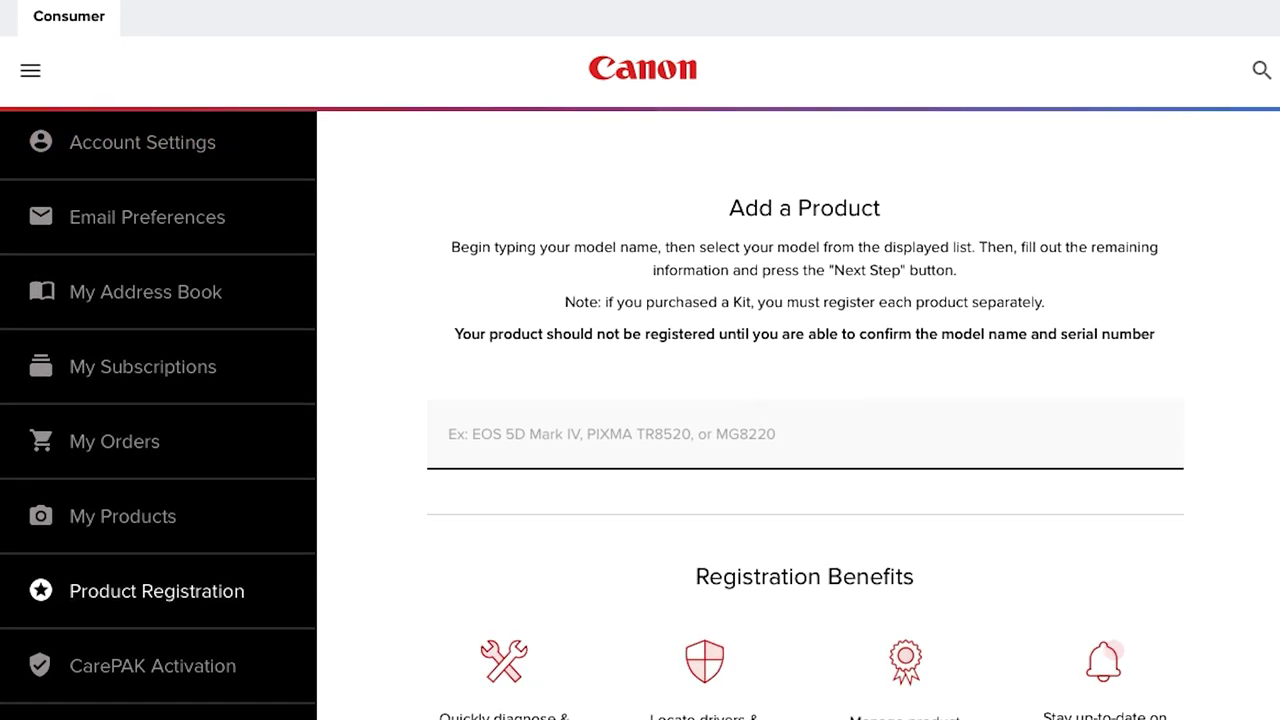
{"action": "scroll", "coordinate": [1100, 520], "scroll_direction": "up", "scroll_amount": 3}
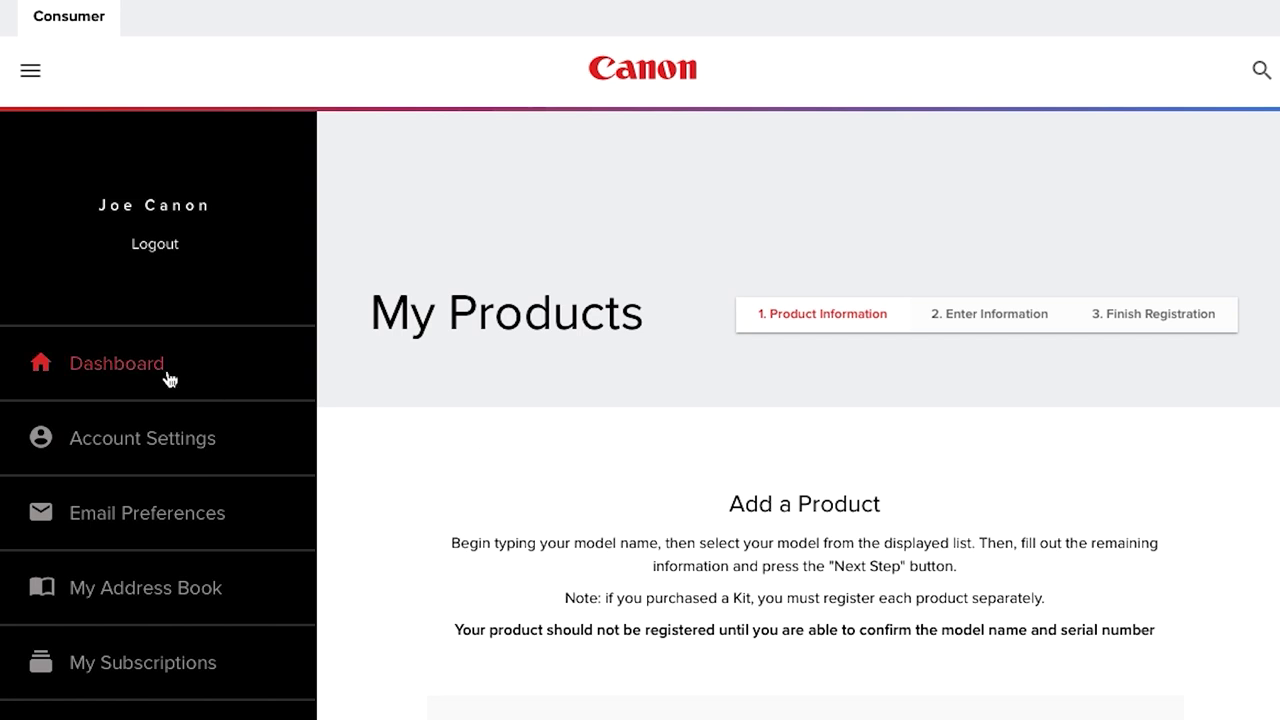
{"action": "left_click", "coordinate": [128, 368]}
{"action": "scroll", "coordinate": [374, 368], "scroll_direction": "down", "scroll_amount": 2}
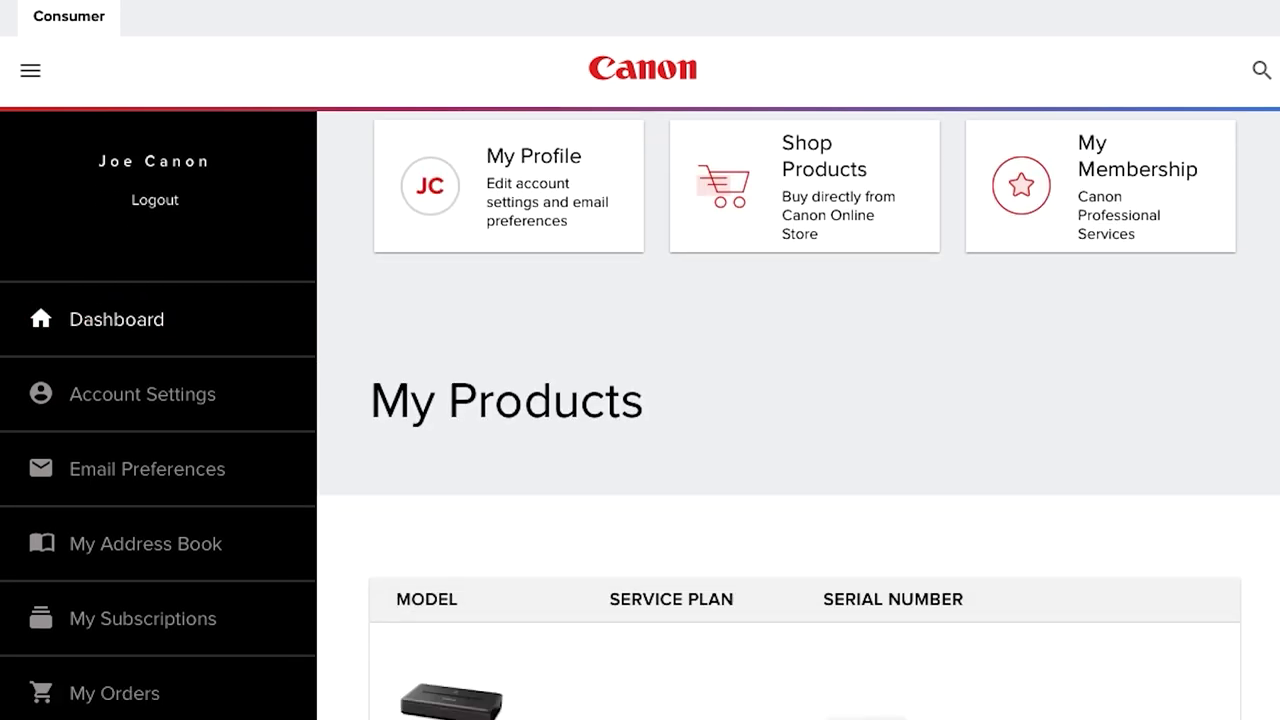
{"action": "scroll", "coordinate": [640, 420], "scroll_direction": "down", "scroll_amount": 2}
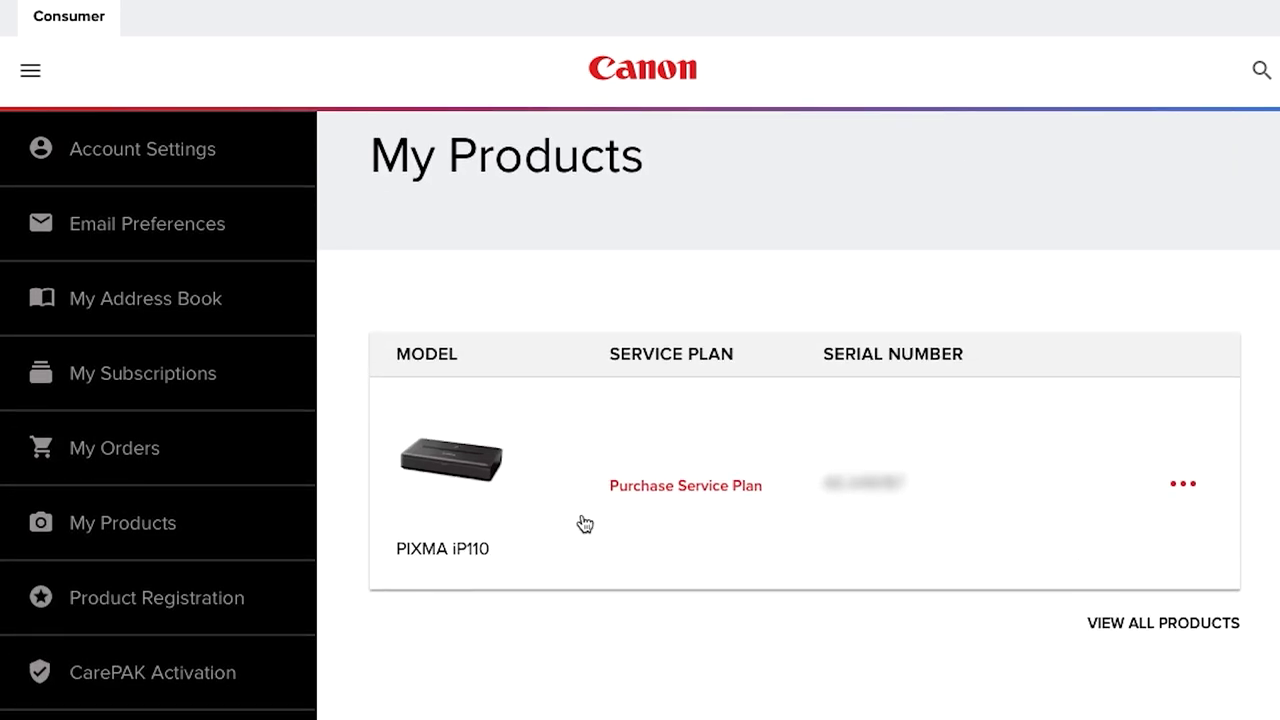
{"action": "left_click", "coordinate": [450, 468]}
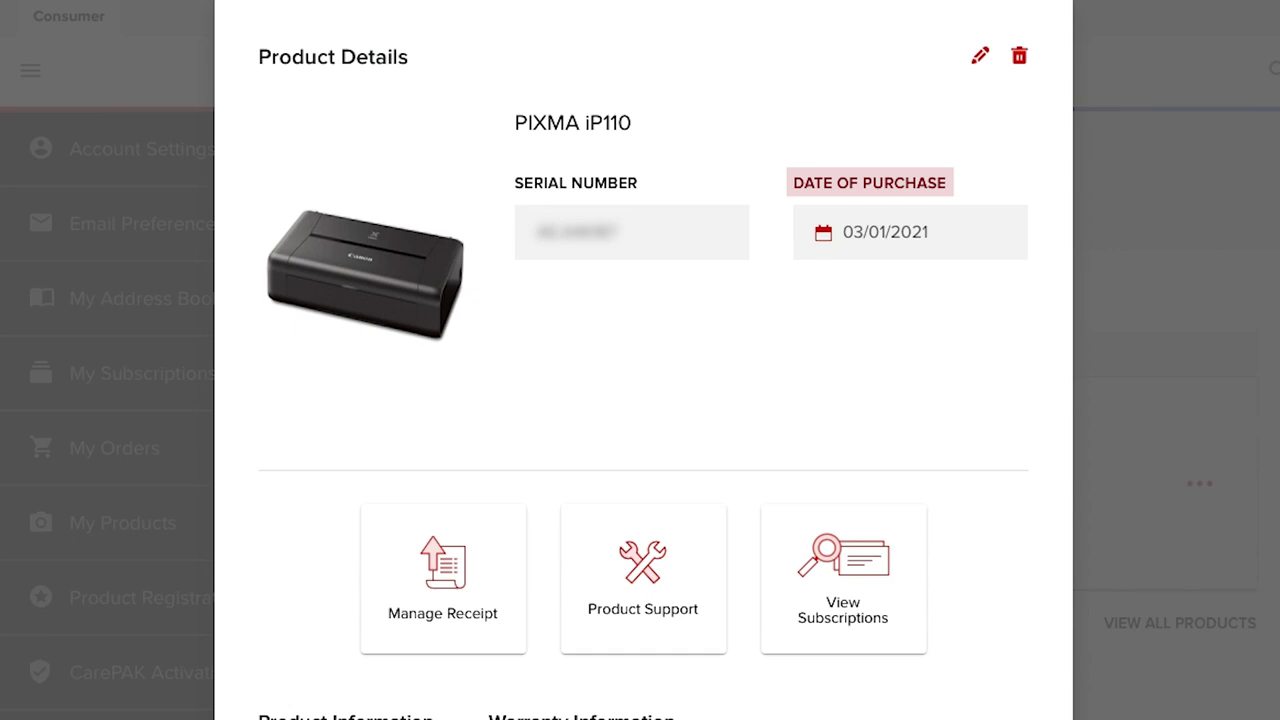
Open receipt management for the PIXMA iP110, then view its subscriptions.
{"action": "scroll", "coordinate": [640, 400], "scroll_direction": "down", "scroll_amount": 3}
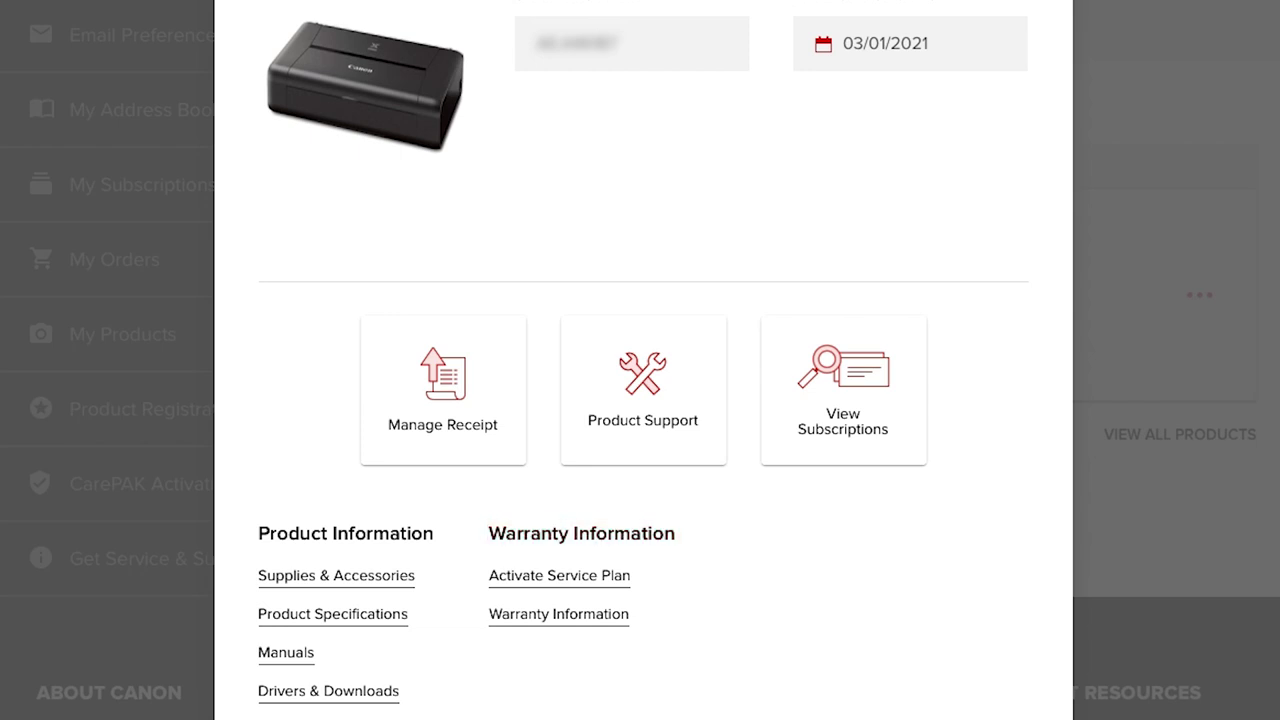
{"action": "left_click", "coordinate": [448, 394]}
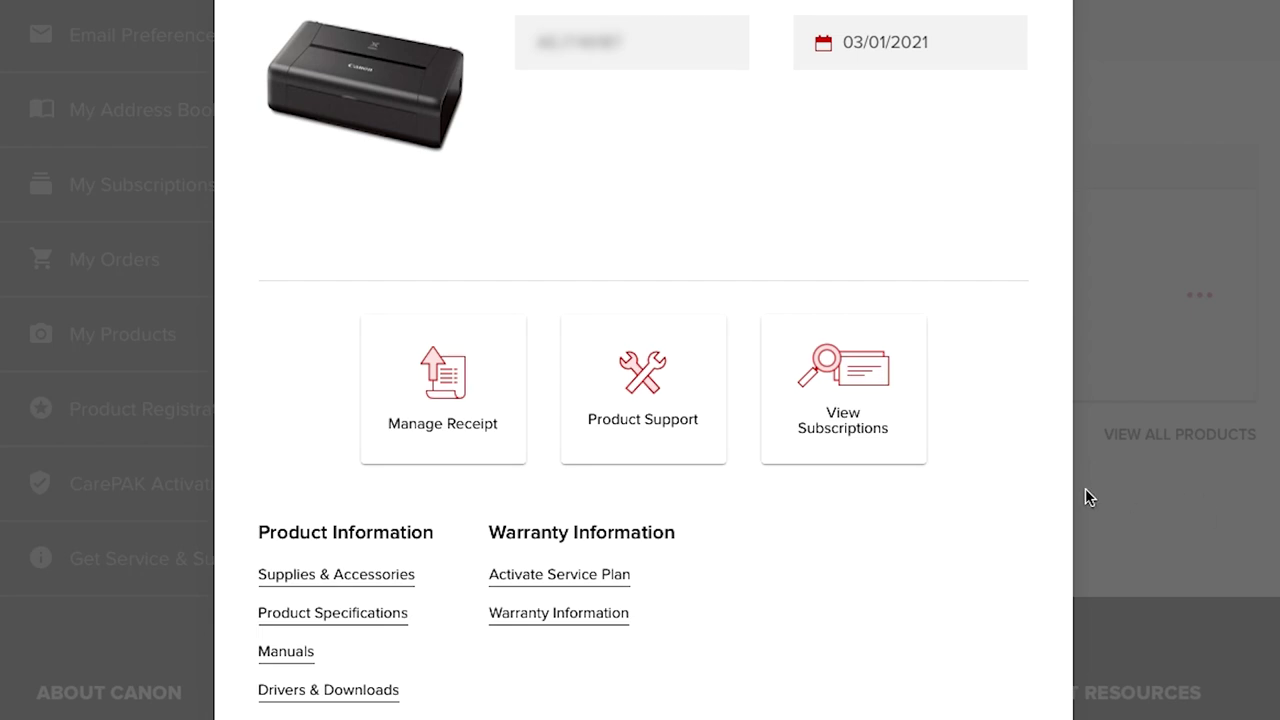
{"action": "left_click", "coordinate": [843, 386]}
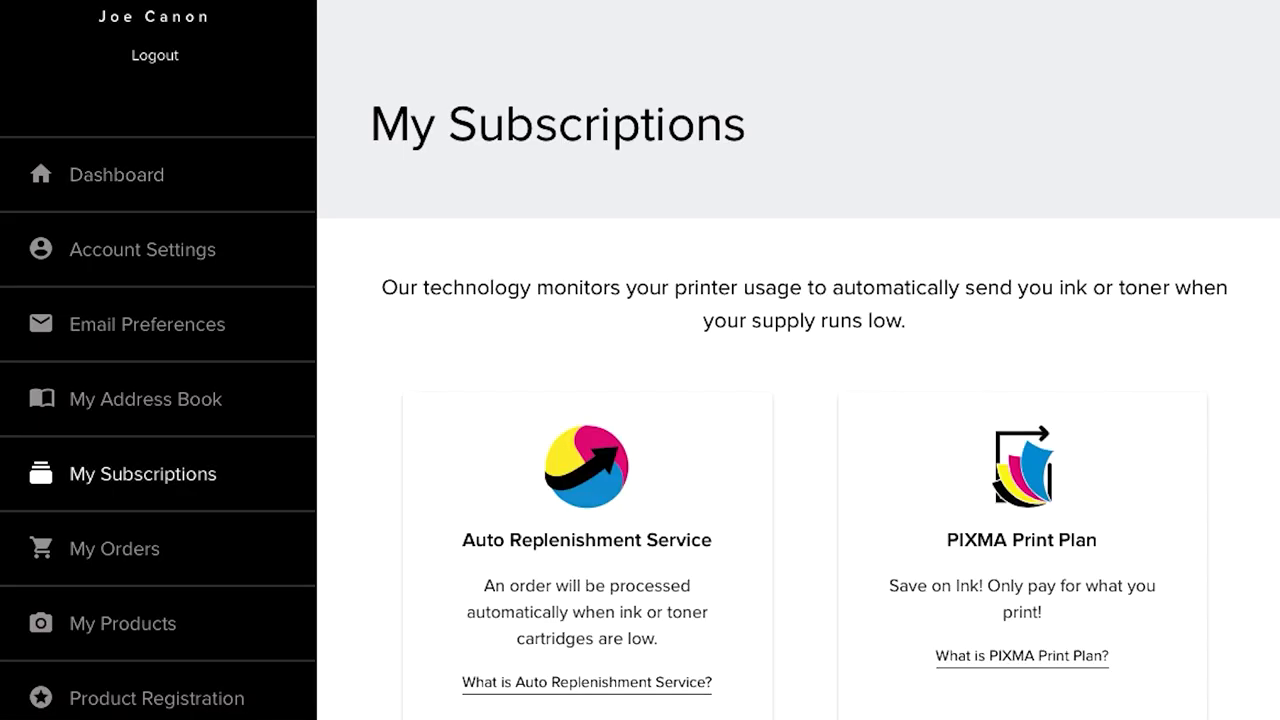
{"action": "scroll", "coordinate": [800, 400], "scroll_direction": "down", "scroll_amount": 3}
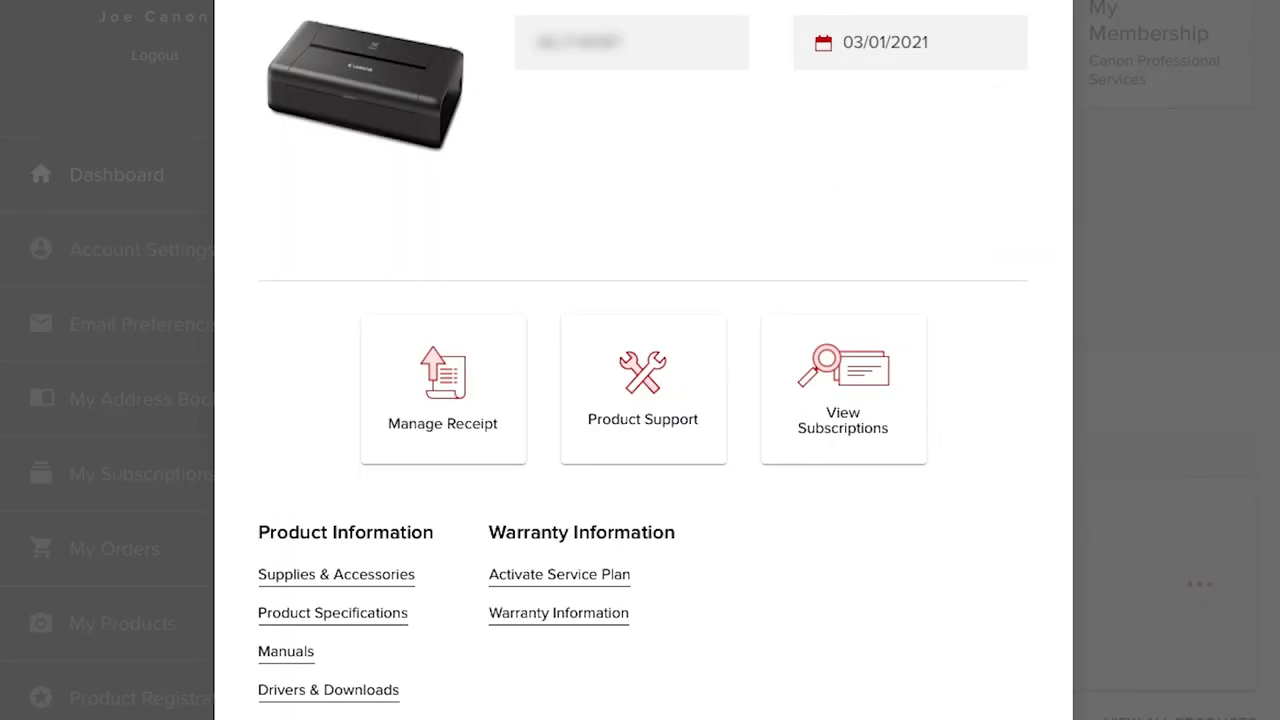
Open Product Support for the PIXMA iP110 and scroll through its Service & Support options.
{"action": "left_click", "coordinate": [642, 376]}
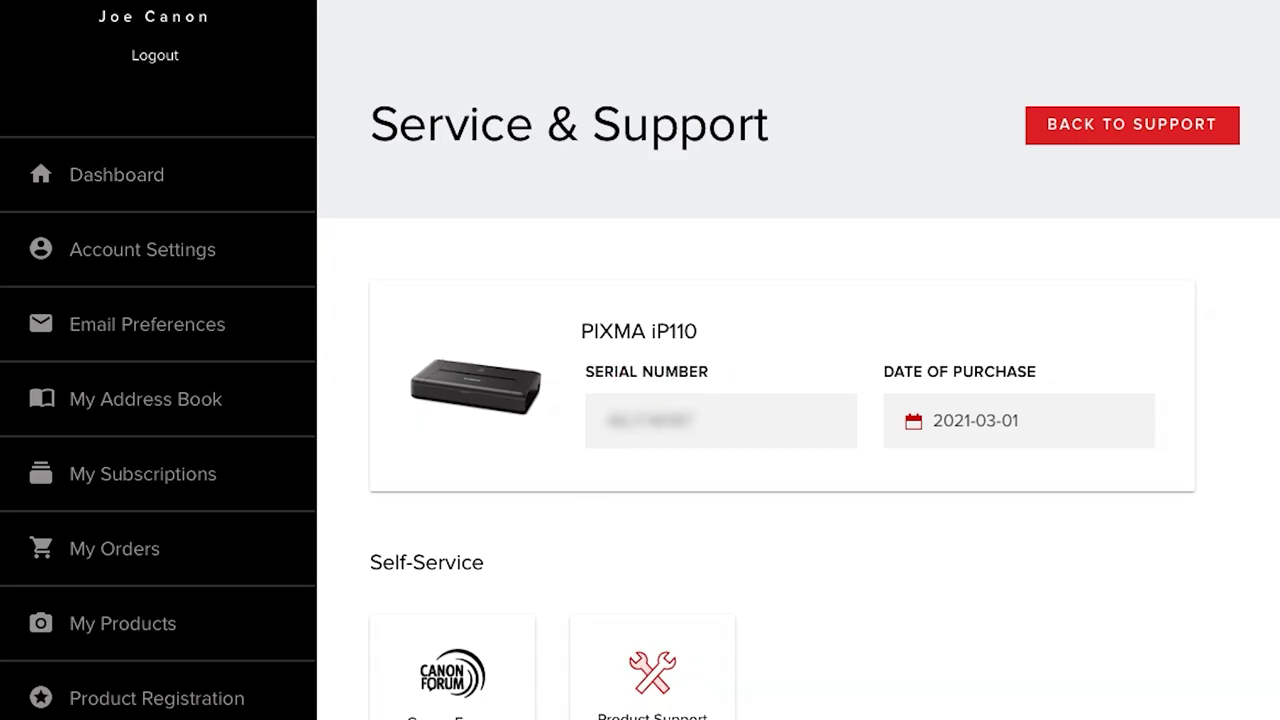
{"action": "scroll", "coordinate": [640, 360], "scroll_direction": "down", "scroll_amount": 5}
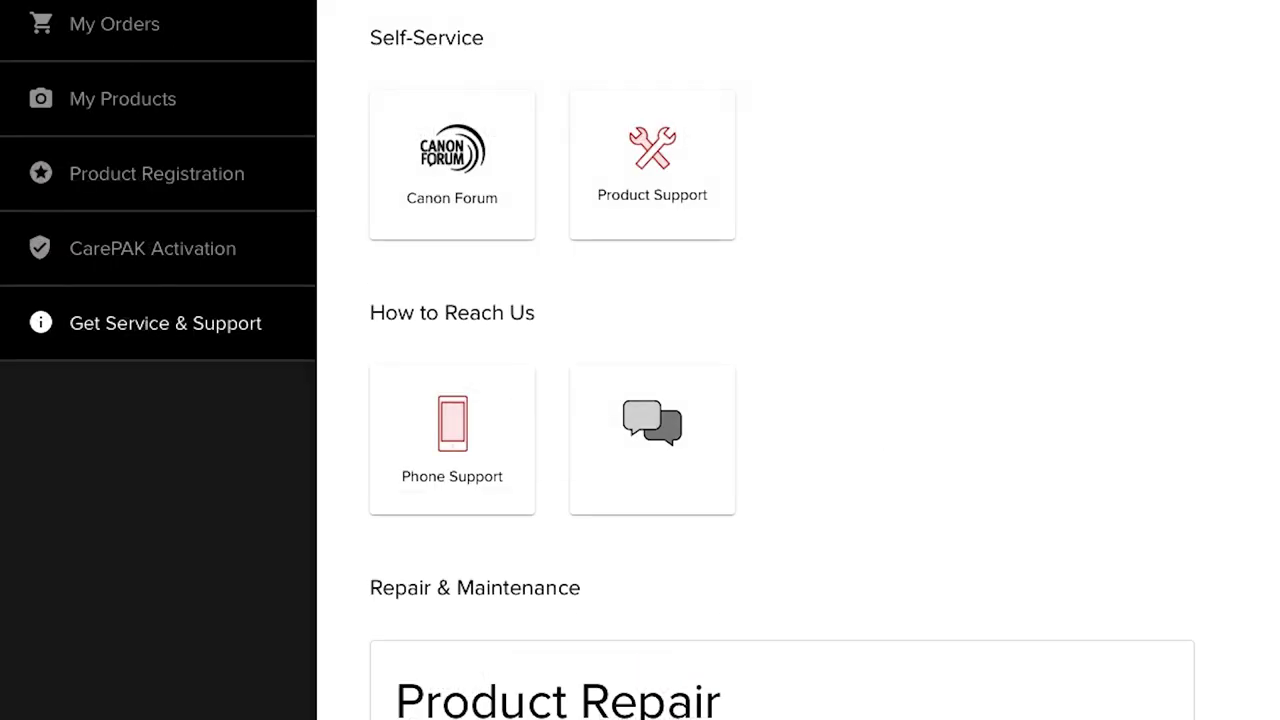